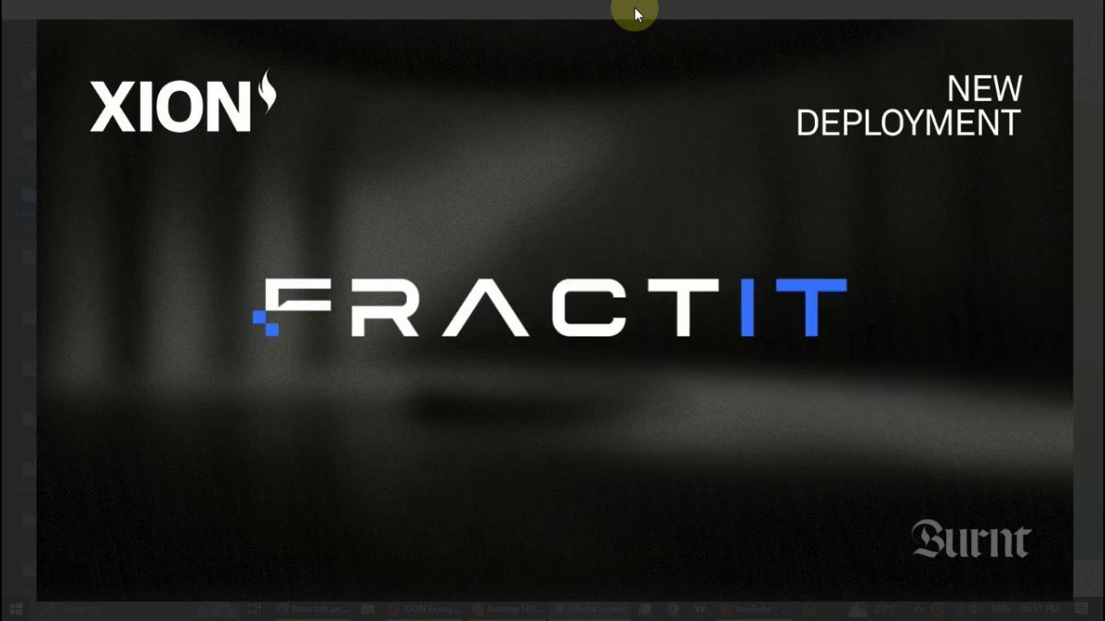
Close the Fractit announcement image and read through the XION Testnet Update post's FractIt steps
click(624, 299)
scroll(358, 377, down, 2)
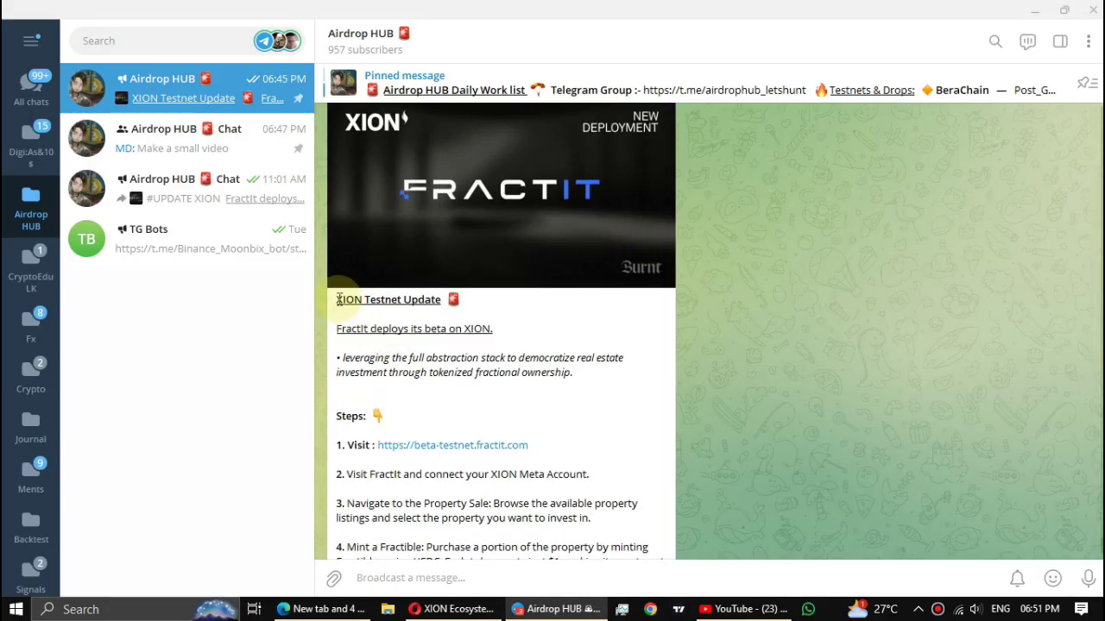
drag(373, 309, 507, 329)
click(425, 338)
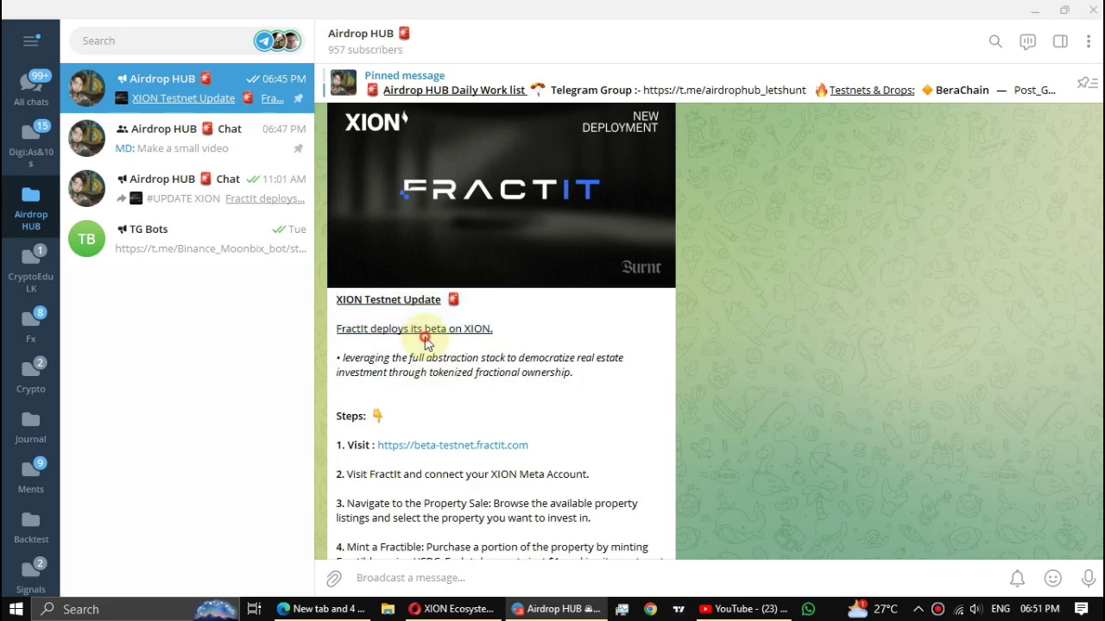
scroll(423, 373, down, 1)
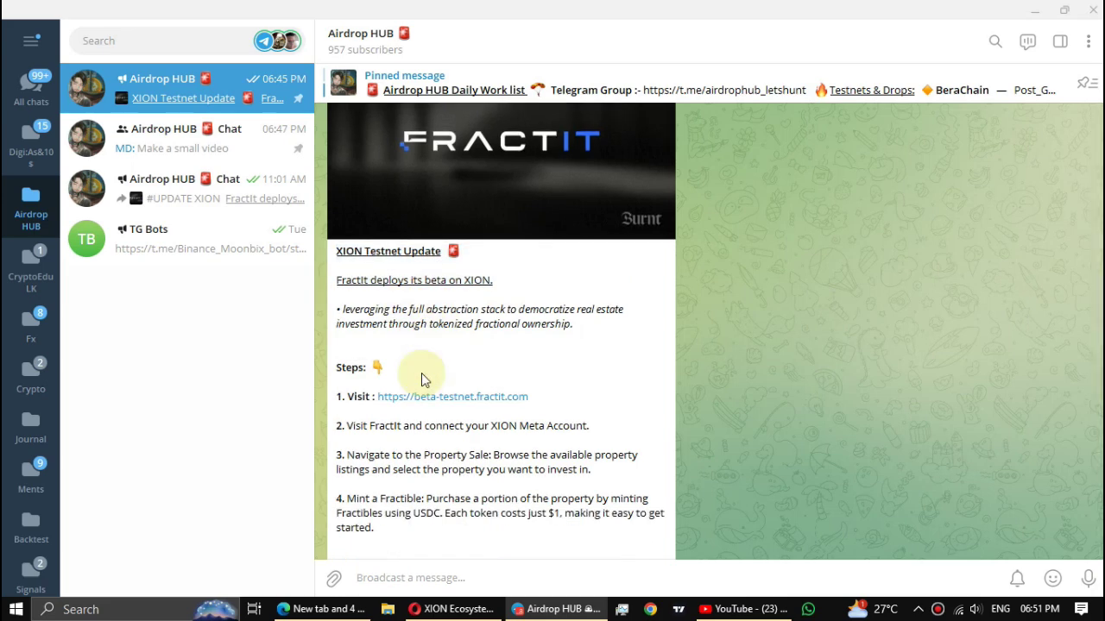
scroll(423, 380, down, 2)
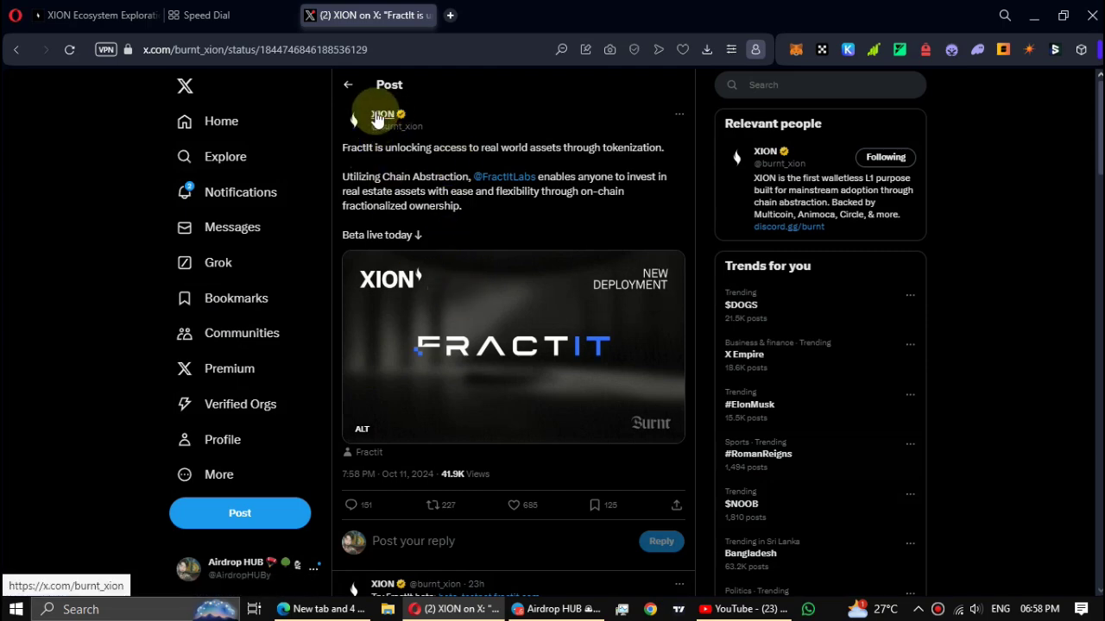
scroll(526, 403, down, 4)
scroll(527, 410, up, 4)
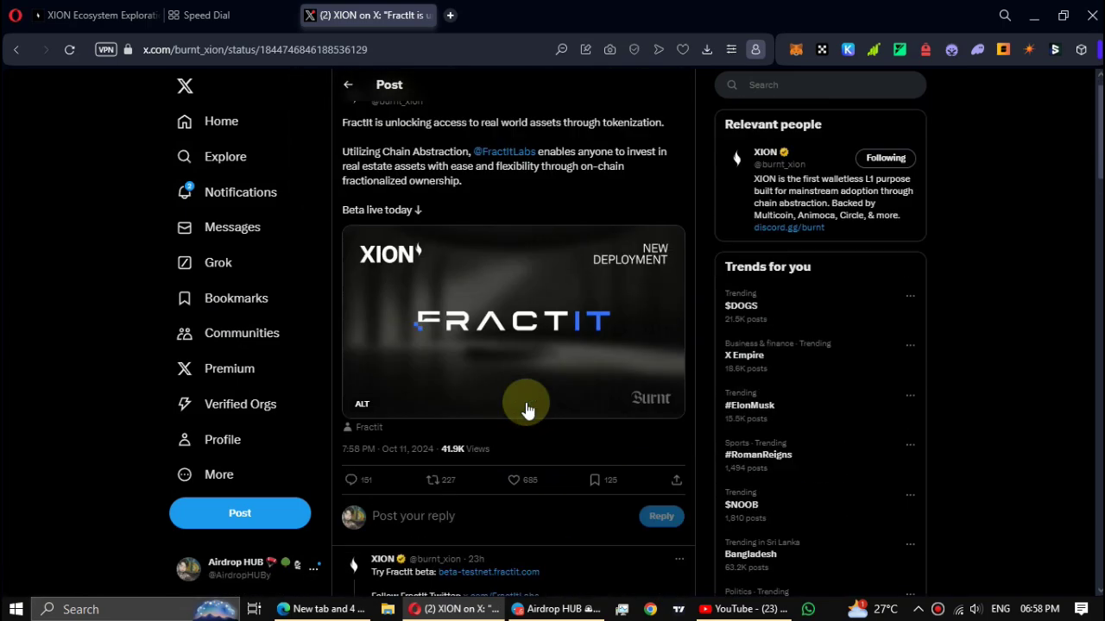
Back in the Airdrop HUB channel, follow the beta-testnet.fractit.com link into Opera
click(557, 609)
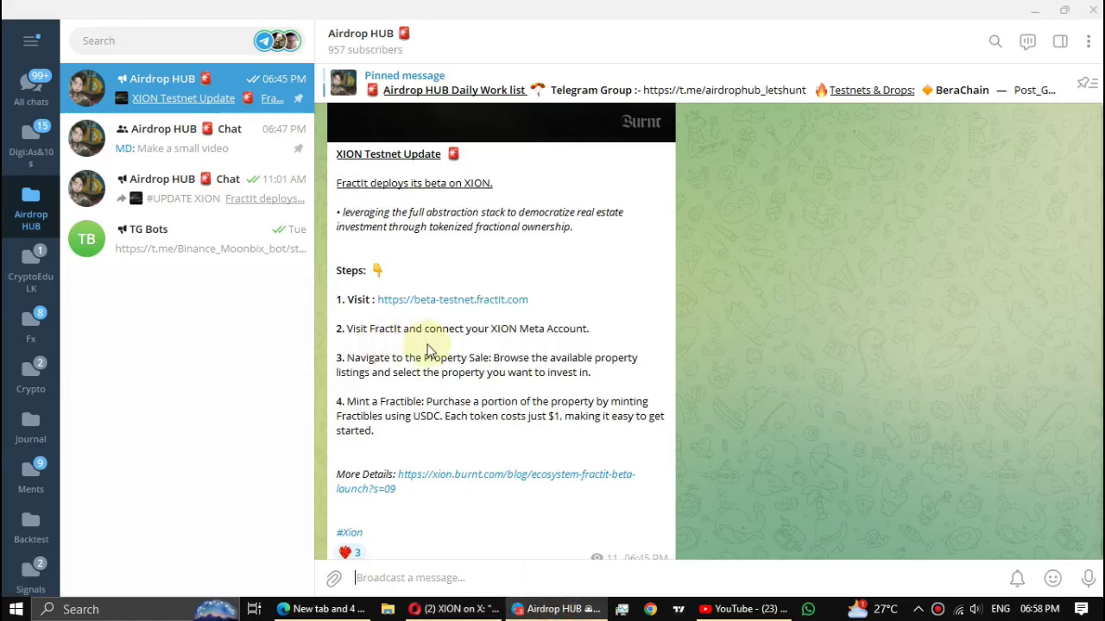
scroll(431, 367, up, 1)
scroll(484, 328, down, 1)
click(464, 300)
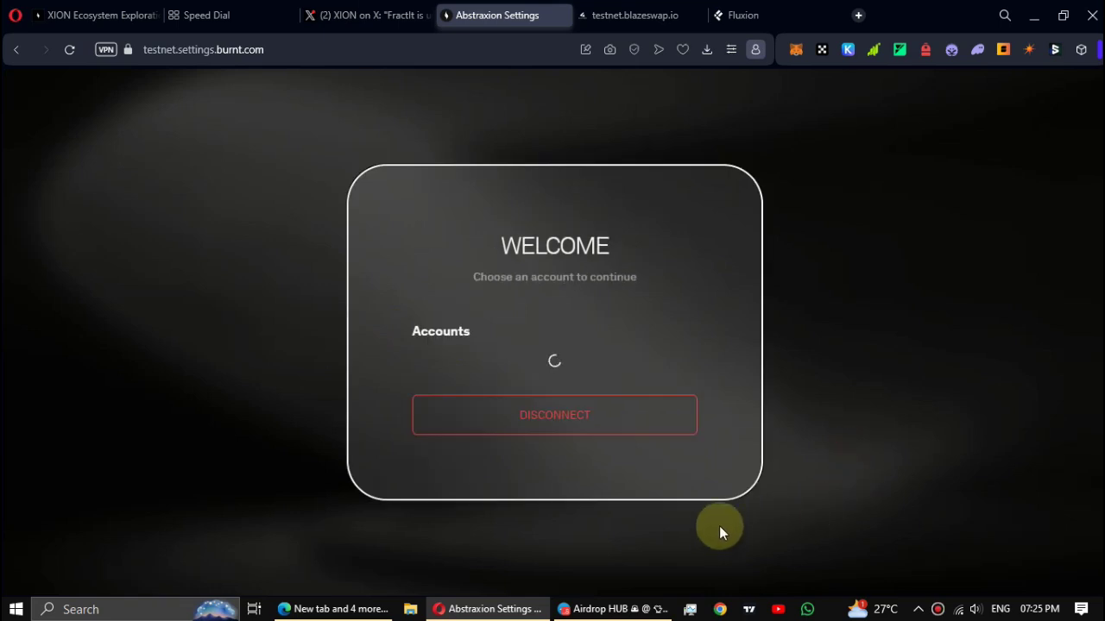
Allow third-party access for the XION account and continue to Fractit
click(543, 404)
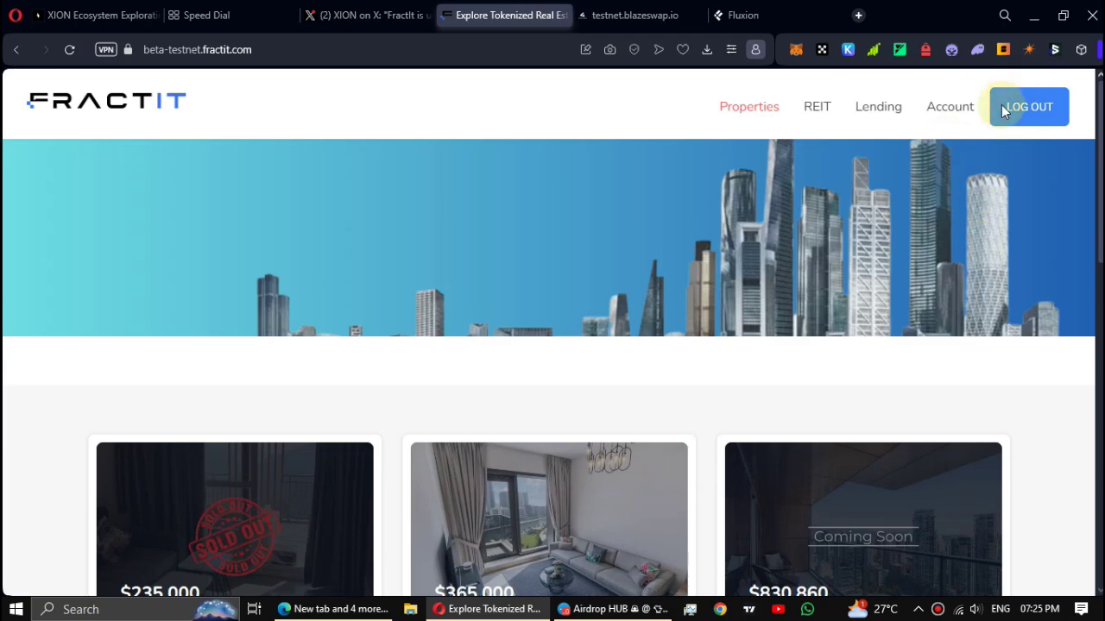
Browse the Properties list and look over The Cliffton Valley - 3BR listing
scroll(357, 296, down, 3)
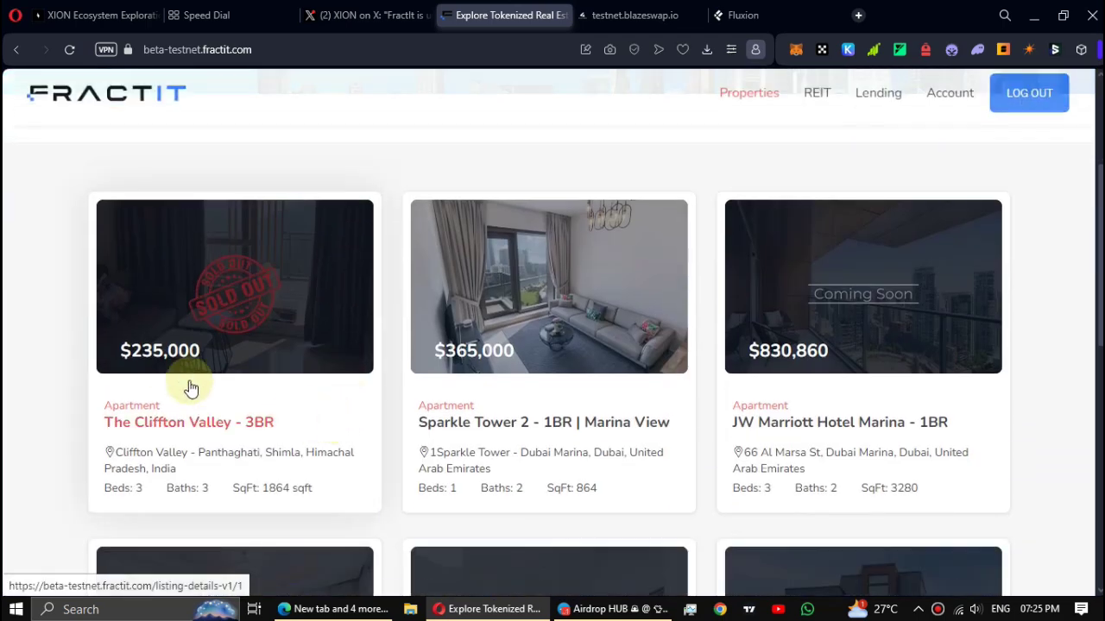
scroll(348, 411, down, 4)
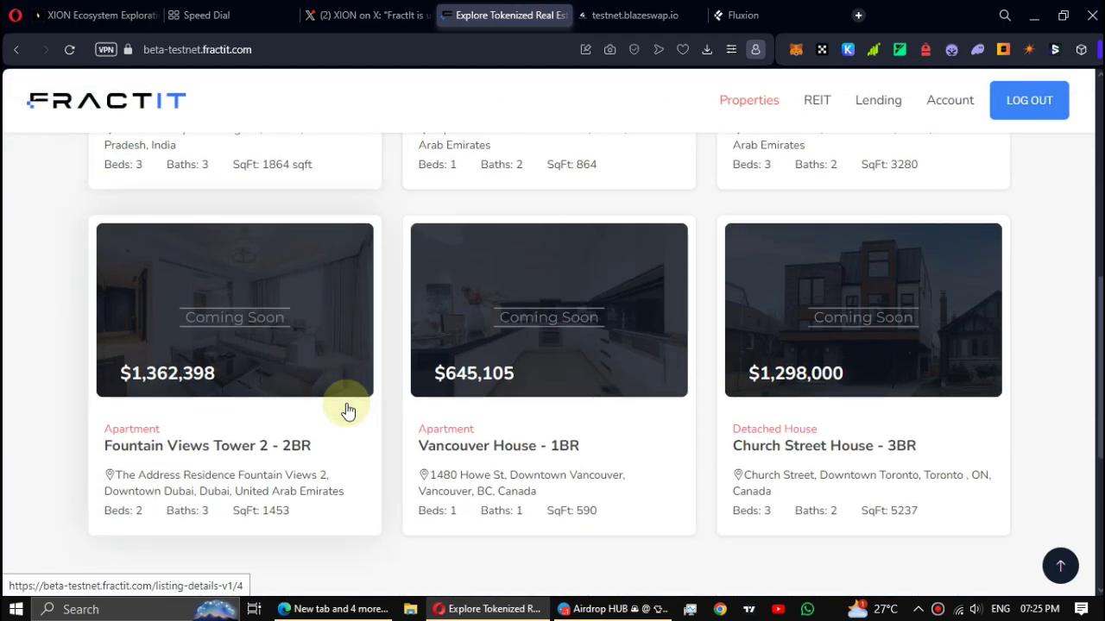
scroll(389, 493, up, 5)
click(228, 443)
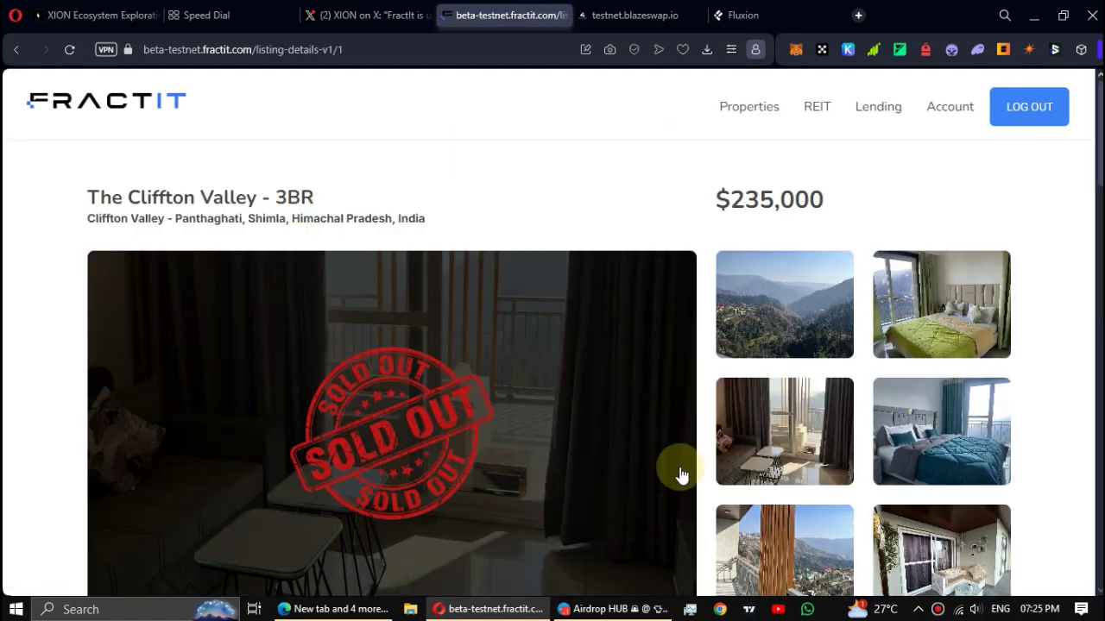
scroll(488, 395, down, 1)
scroll(487, 395, down, 5)
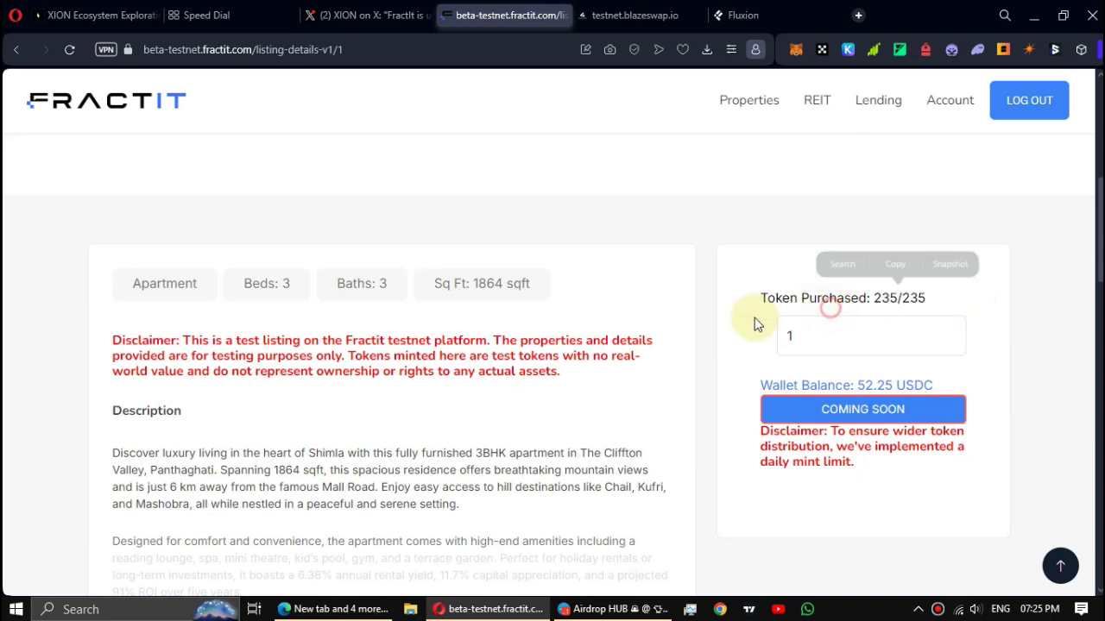
scroll(754, 320, up, 6)
click(16, 49)
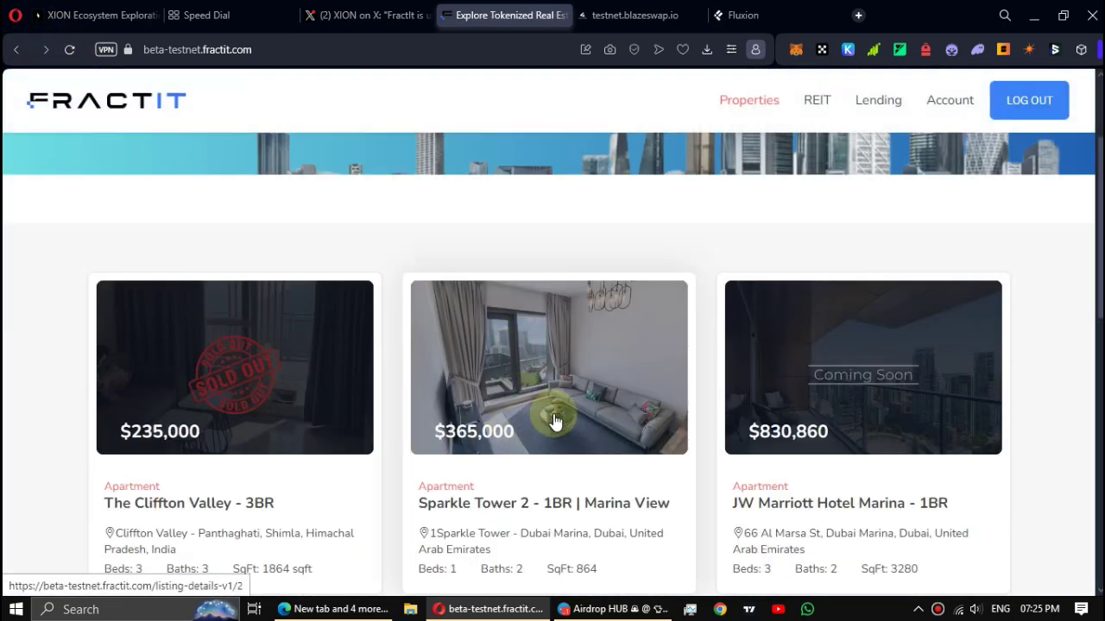
Buy one Sparkle Tower 2 token for 1 USDC and check the mint success message
click(555, 421)
scroll(711, 450, down, 6)
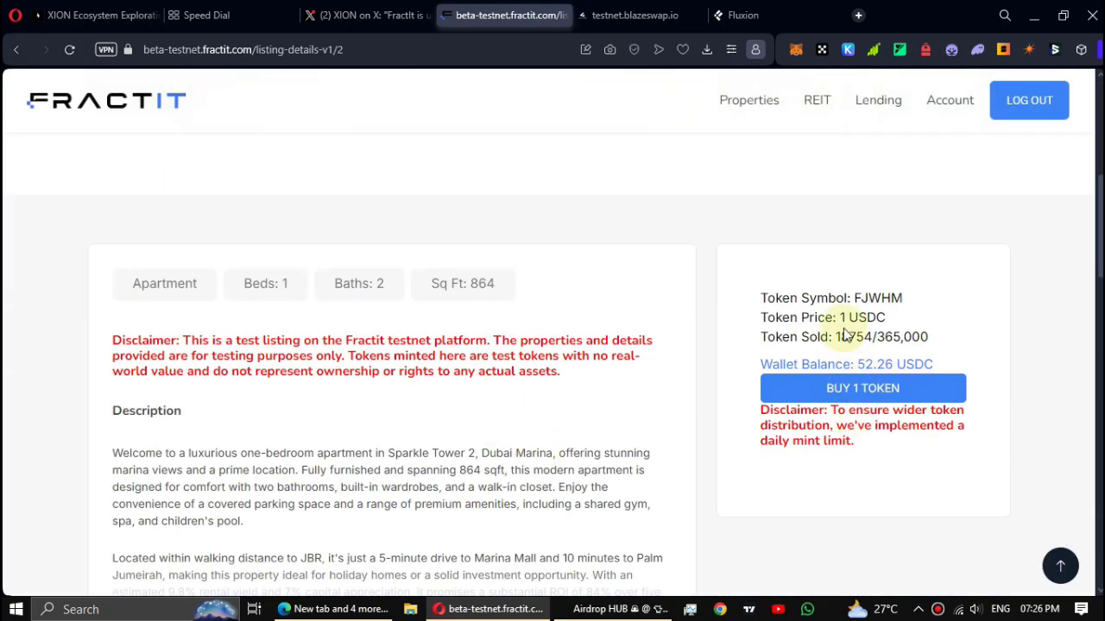
drag(843, 331, 987, 340)
click(865, 388)
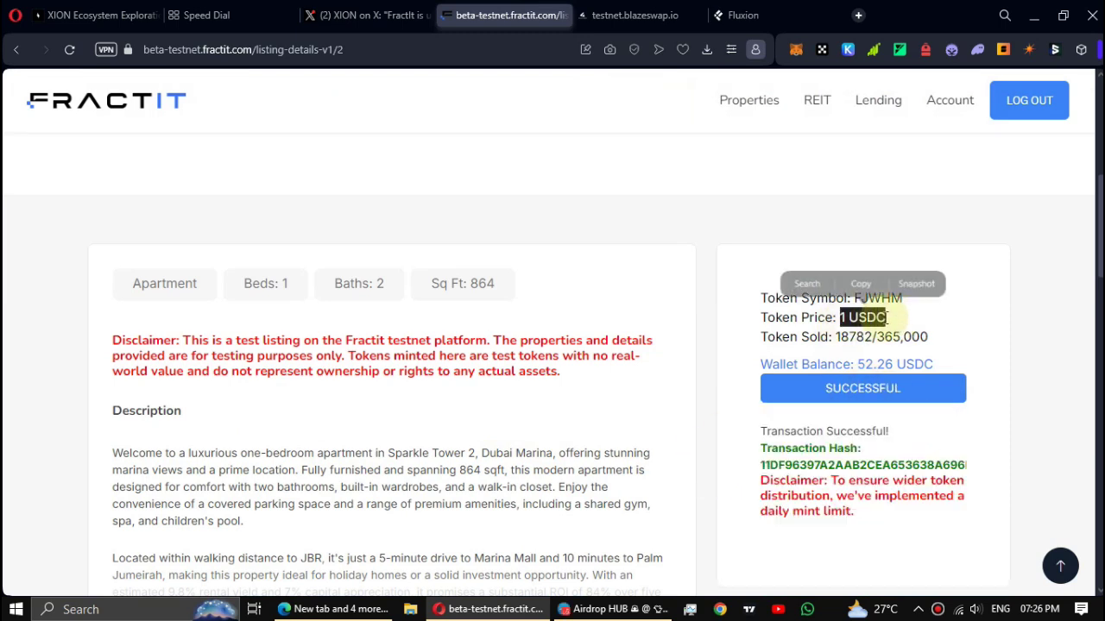
drag(942, 539, 969, 535)
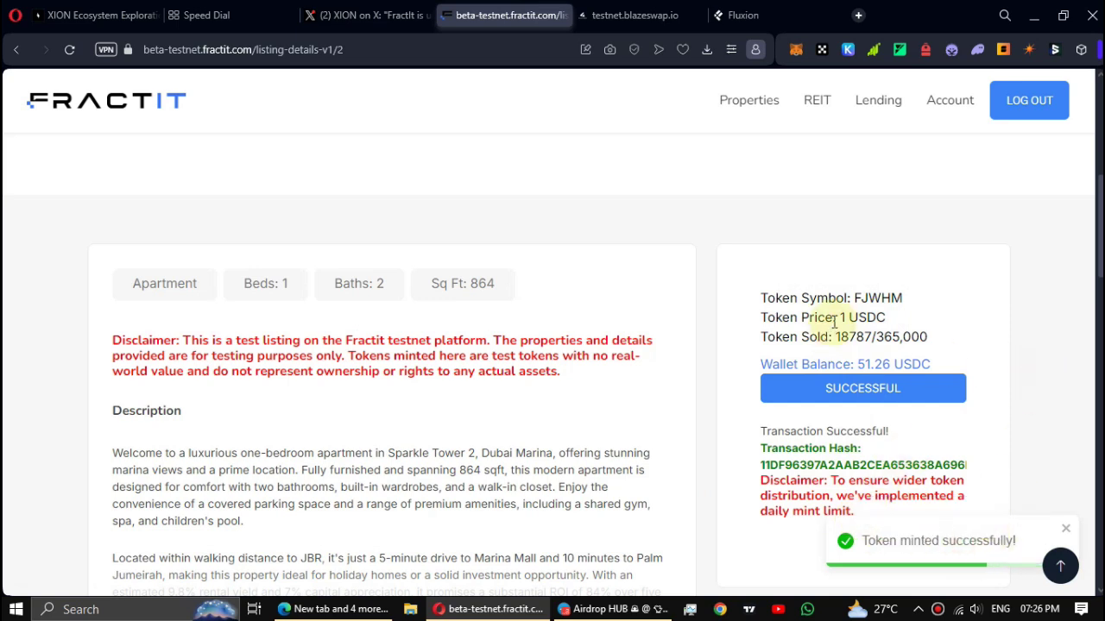
drag(835, 322, 885, 320)
click(612, 153)
Confirm the Fluxion faucet claimed 250 FXN and 0.1 USDC, then go to Blaze Swap
click(712, 10)
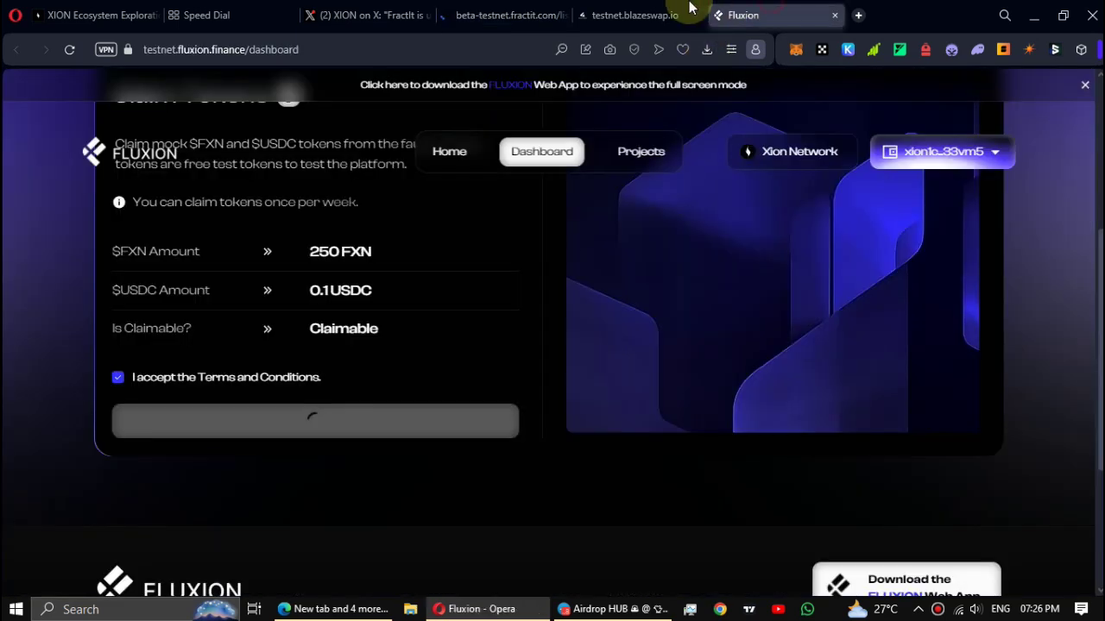
scroll(526, 377, up, 1)
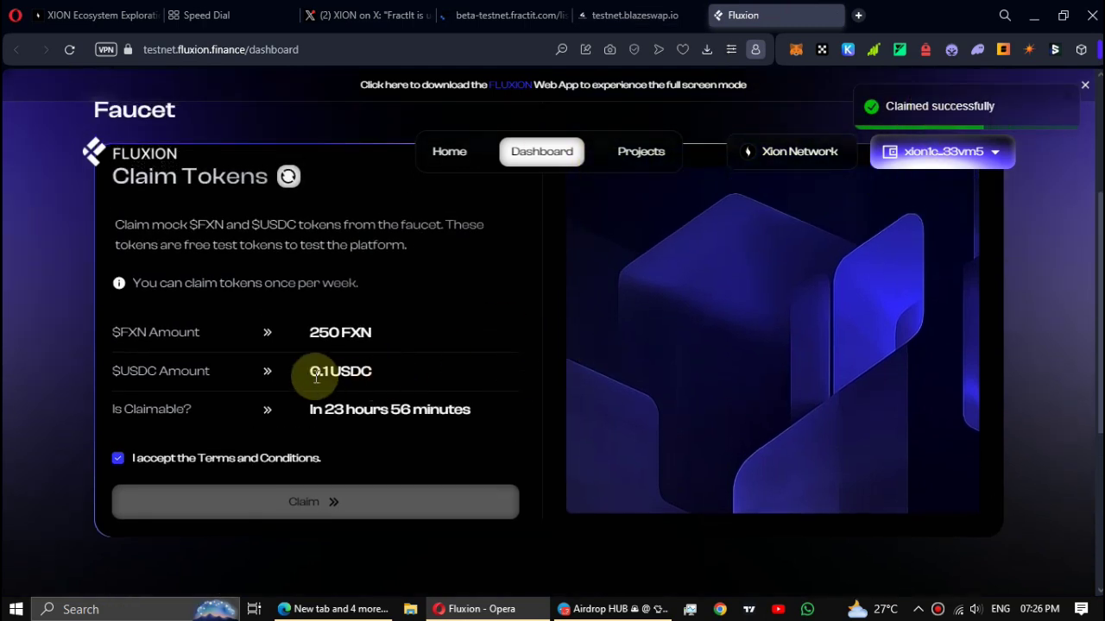
drag(376, 371, 375, 371)
click(393, 388)
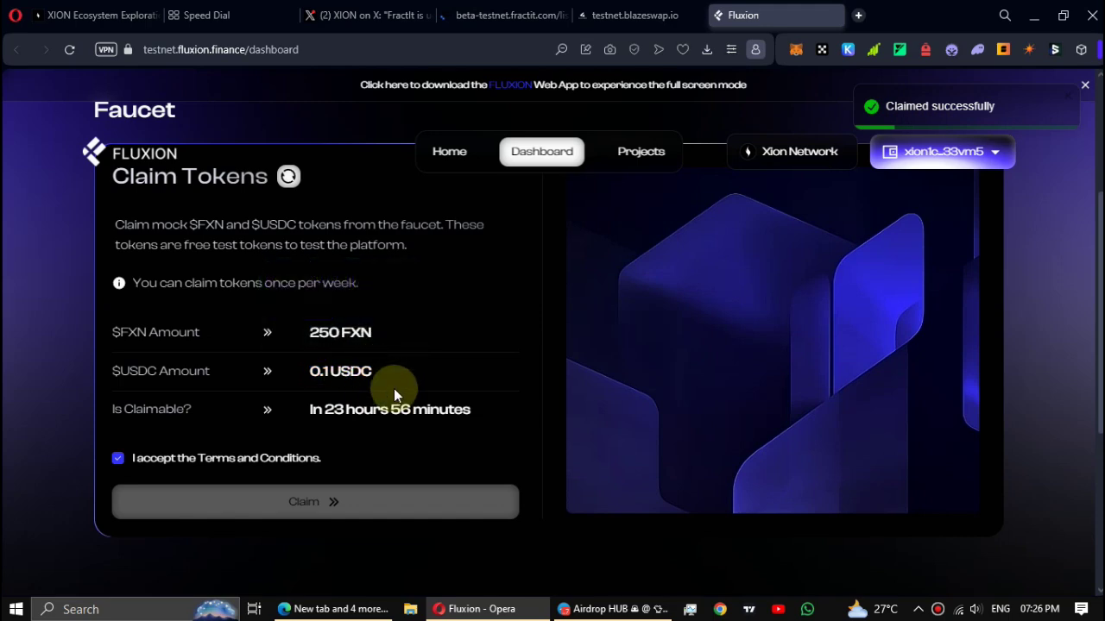
scroll(393, 388, up, 1)
click(660, 16)
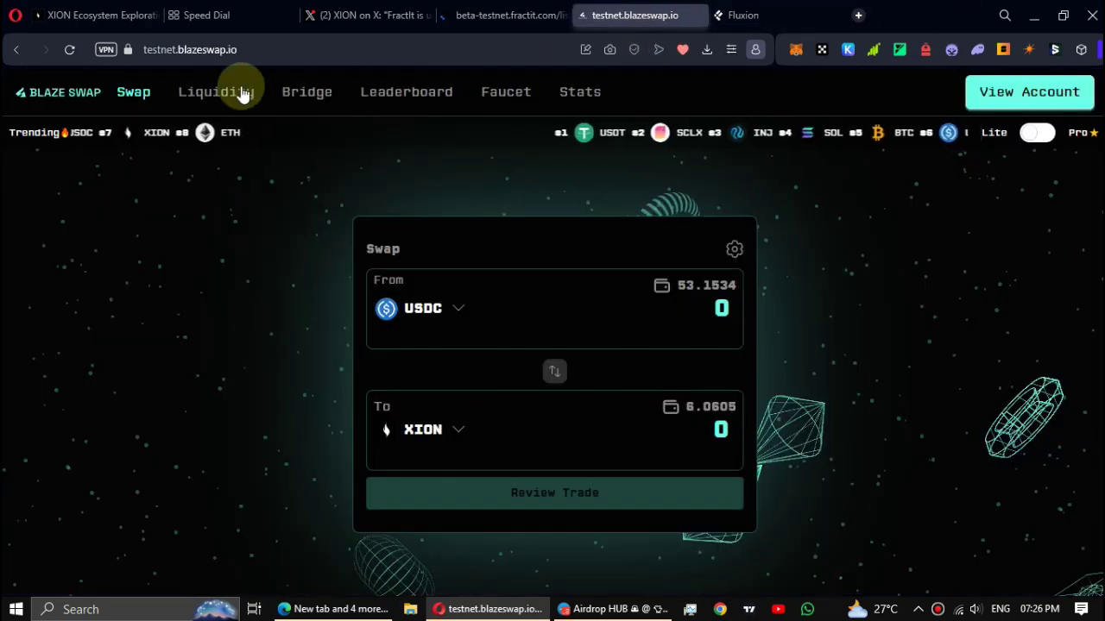
Claim test tokens from the Blaze Swap faucet and return to the swap page
click(497, 93)
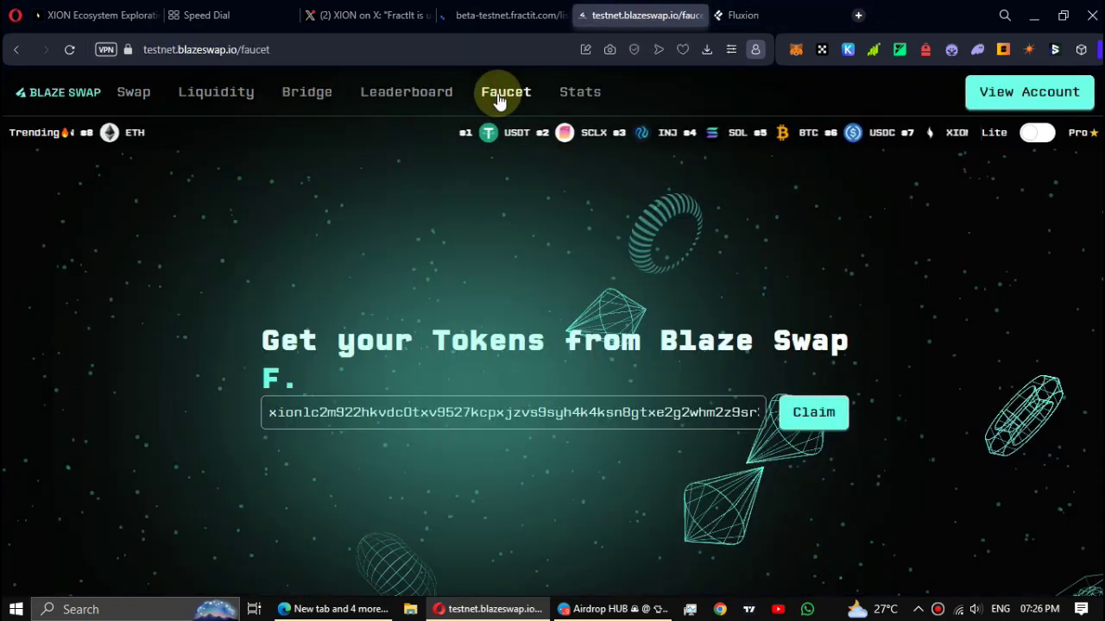
click(811, 418)
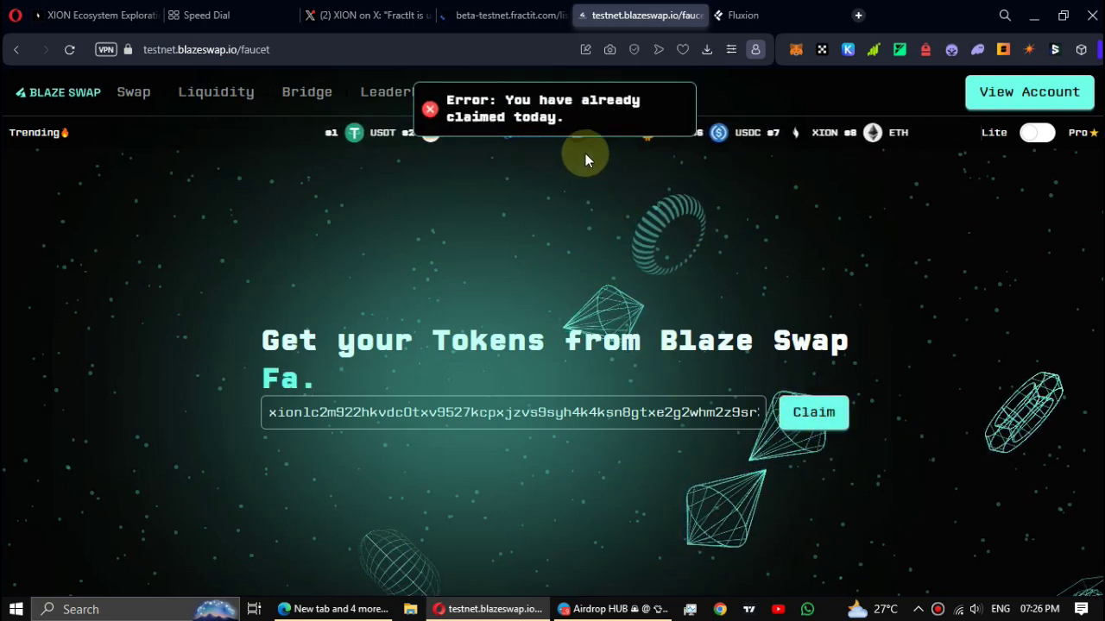
triple_click(443, 105)
click(202, 129)
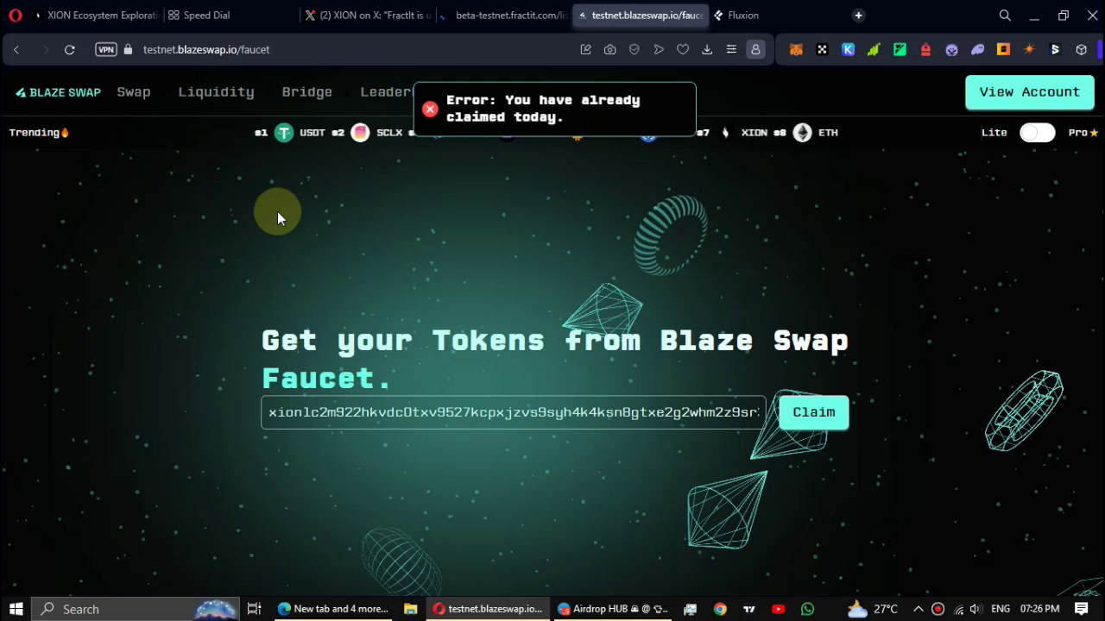
click(137, 97)
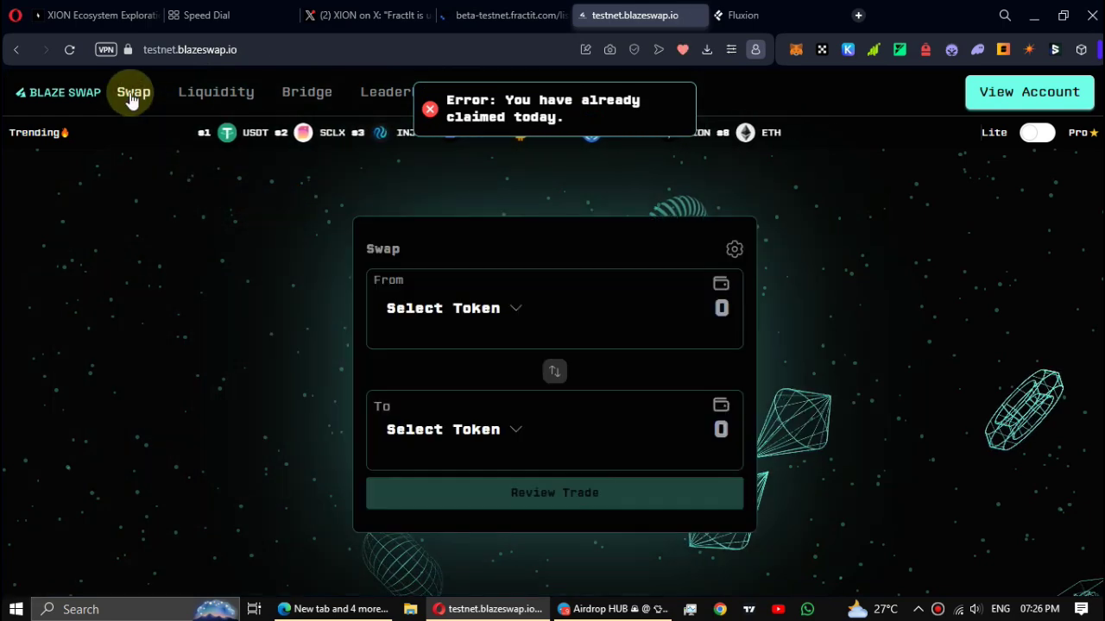
Set the Blaze Swap token pair to USDC and XION
click(419, 316)
click(440, 257)
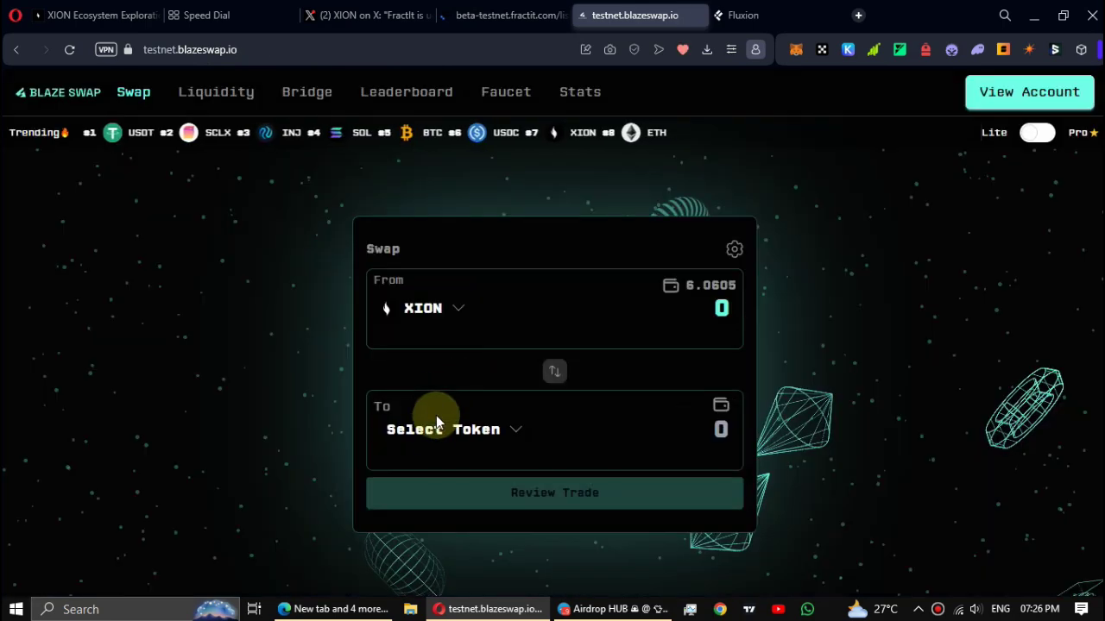
click(434, 420)
click(443, 340)
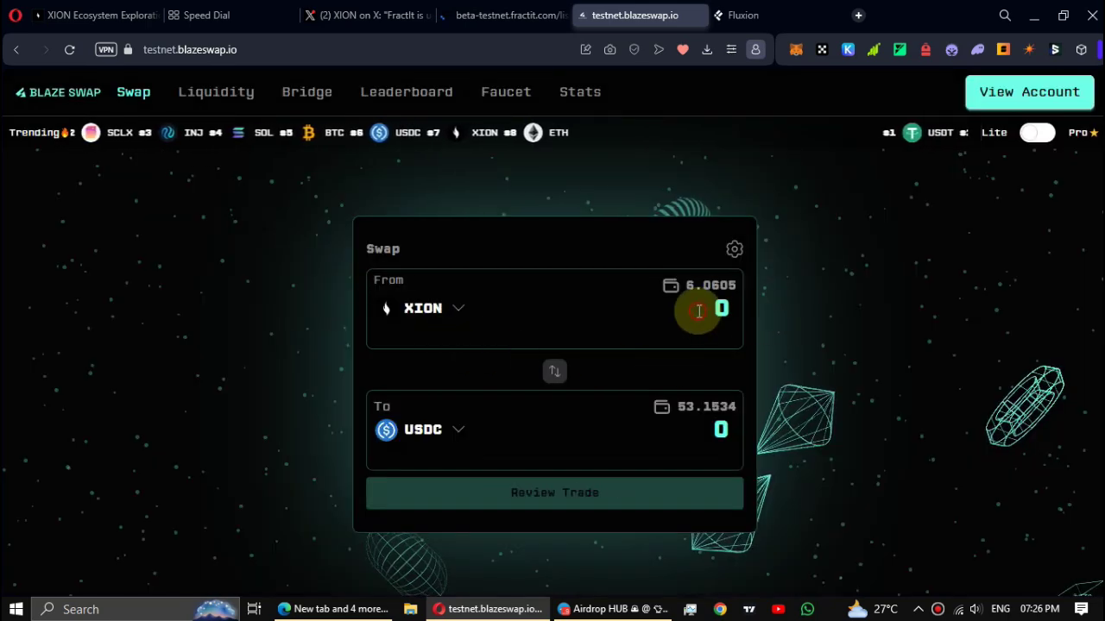
Compare the Fluxion faucet and BlazeSwap tabs, then switch to the Fractit listing
click(748, 15)
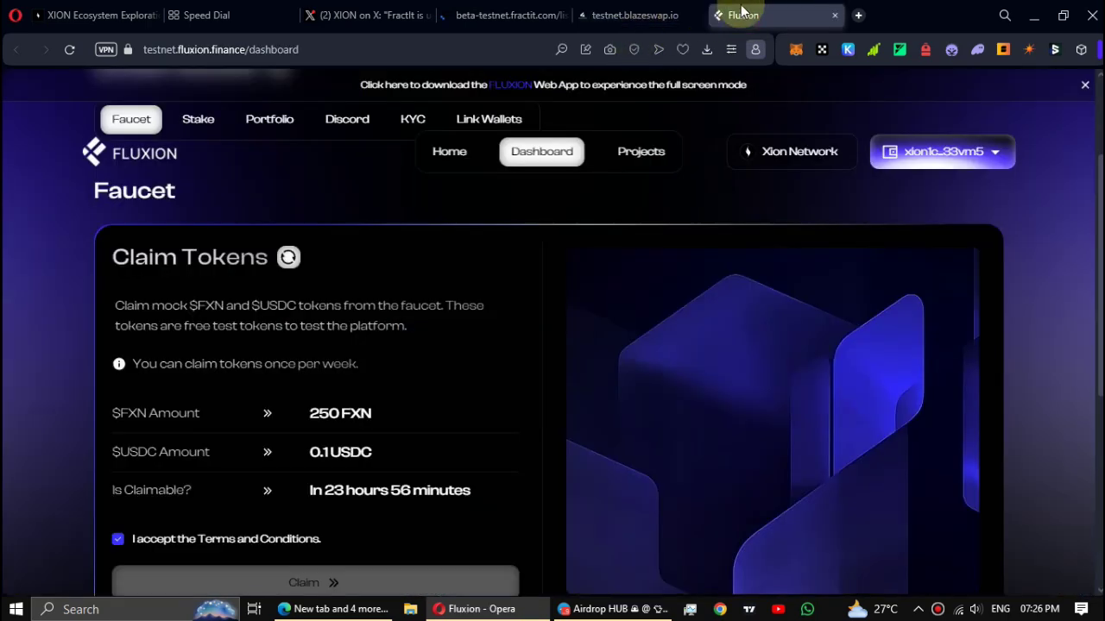
click(640, 14)
click(730, 15)
click(646, 15)
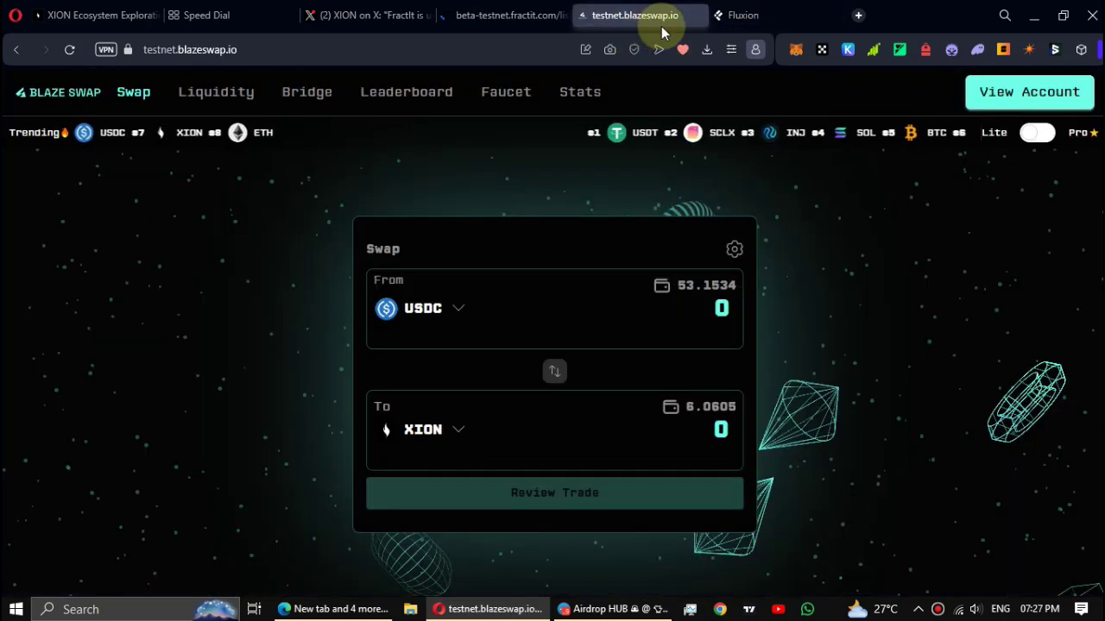
click(475, 17)
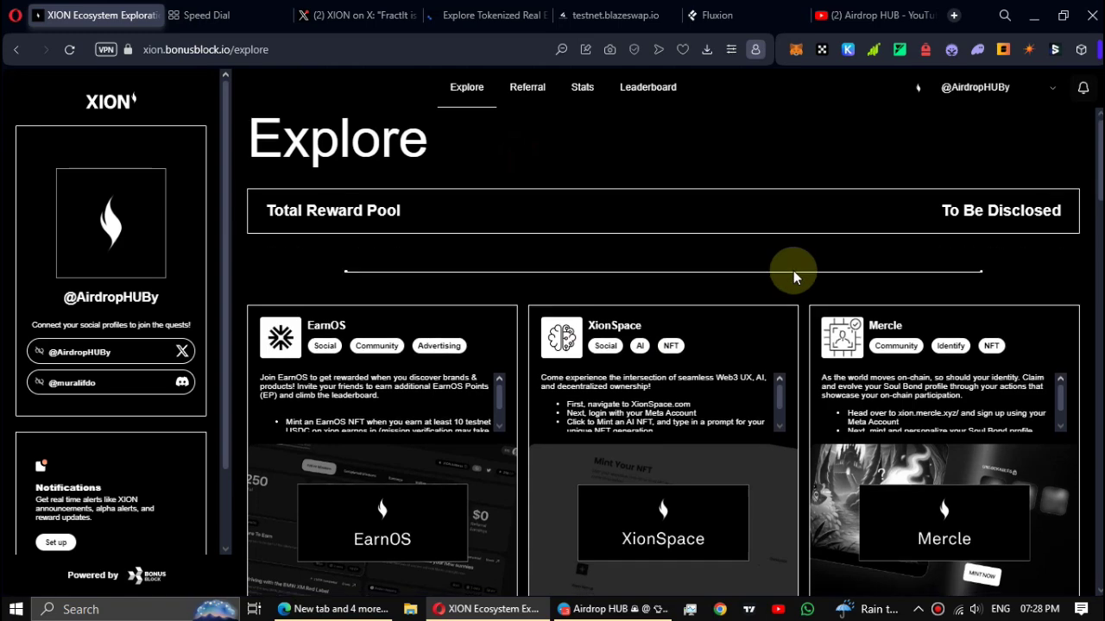
Scroll the XION Explore quest board and read the Mercle card's quest description
scroll(789, 271, down, 4)
scroll(918, 449, up, 1)
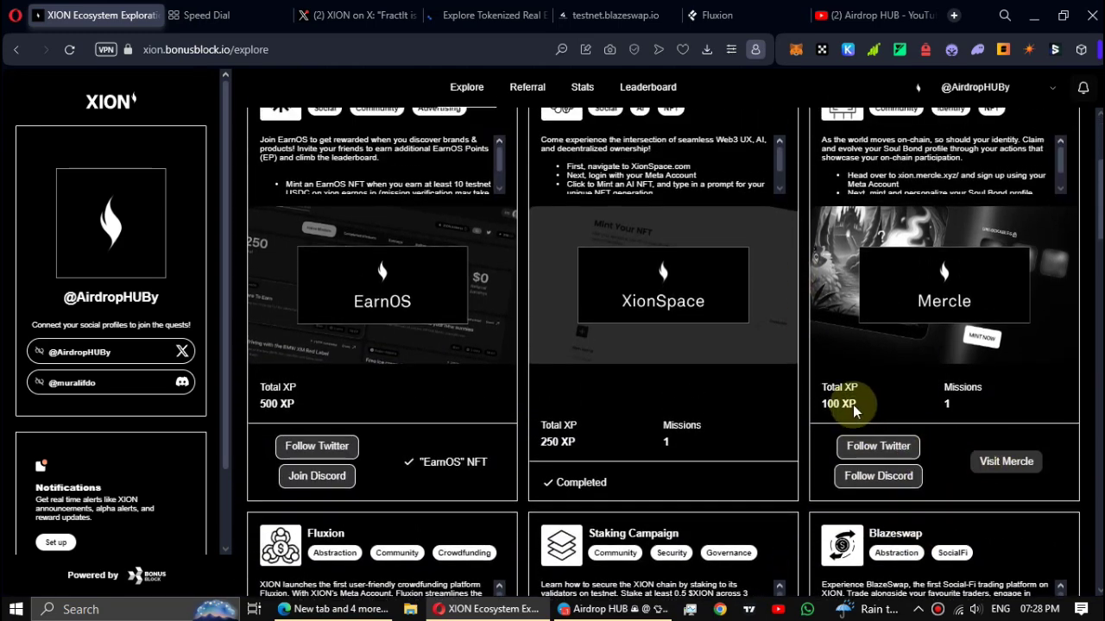
scroll(852, 405, up, 3)
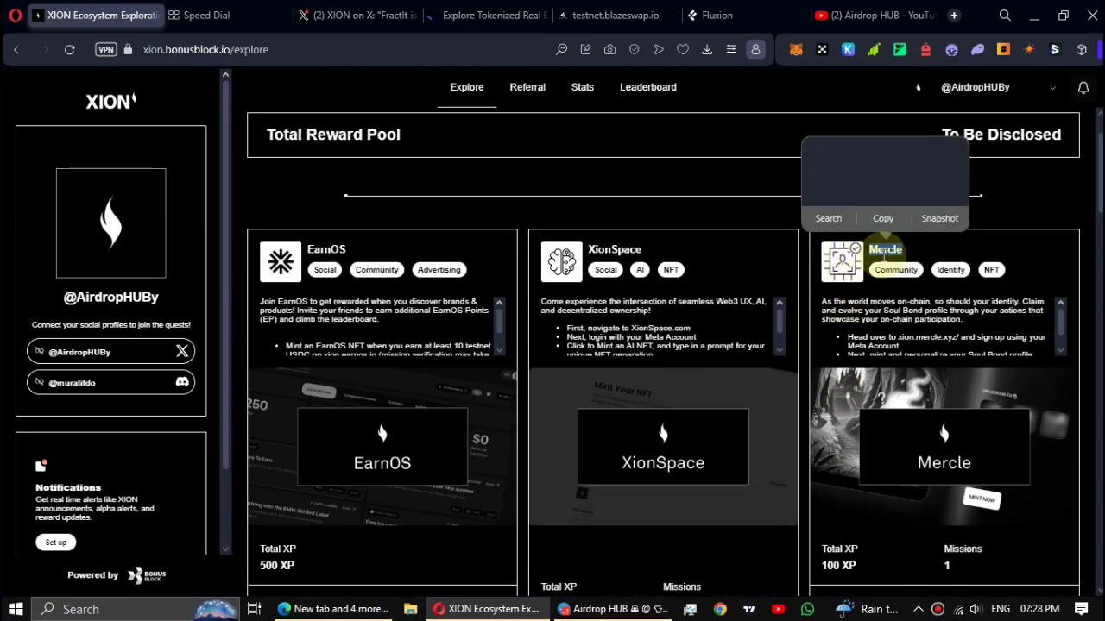
click(901, 343)
scroll(901, 343, down, 1)
scroll(906, 337, up, 1)
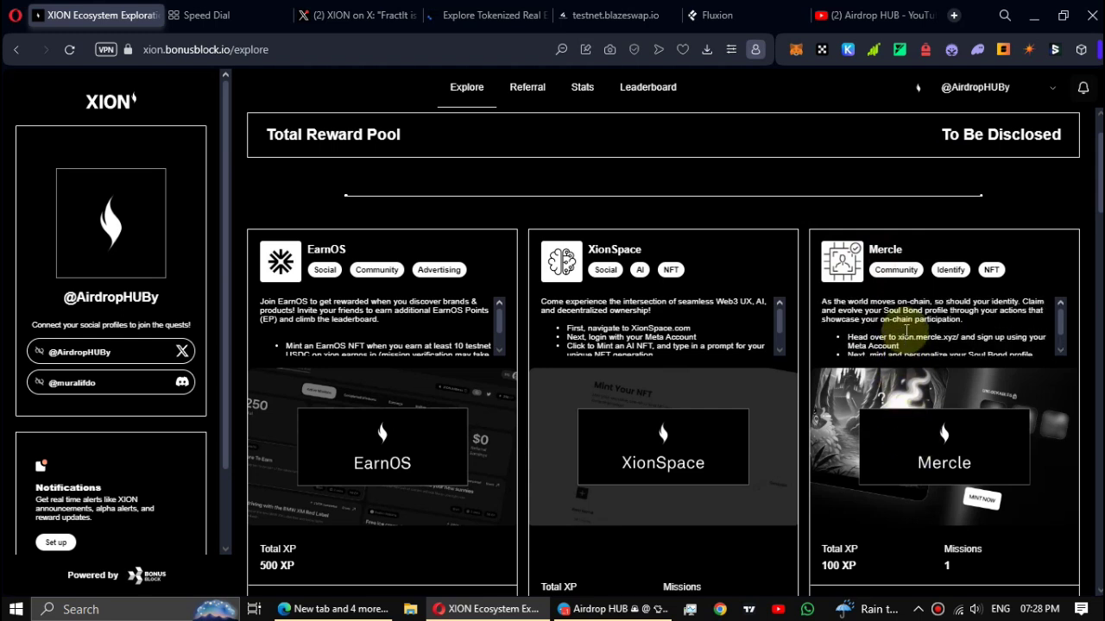
scroll(907, 336, down, 1)
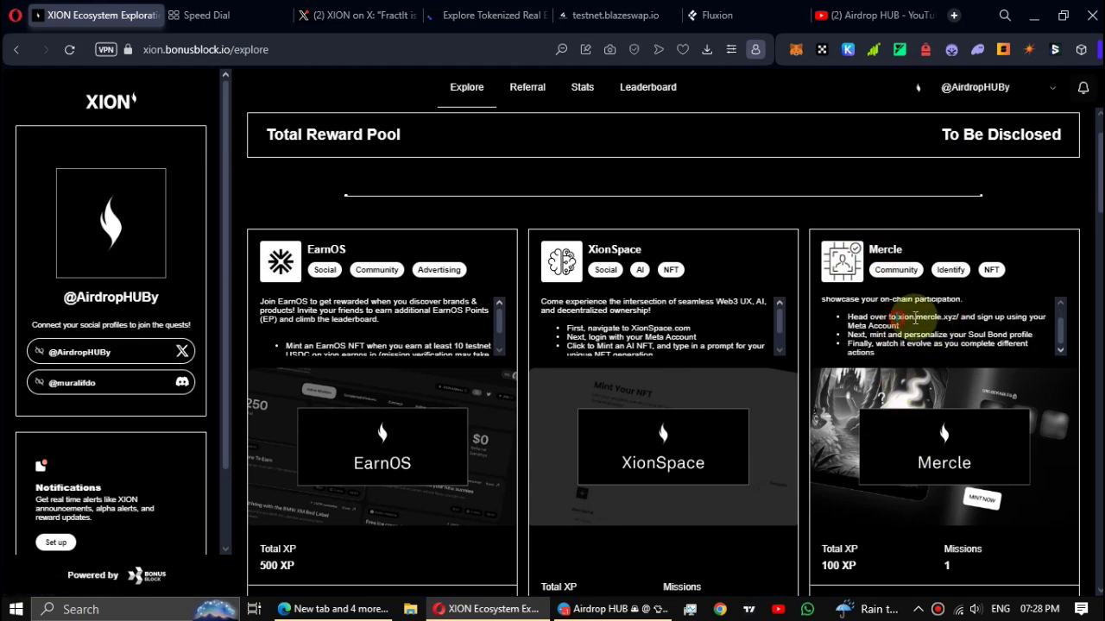
scroll(1081, 405, down, 3)
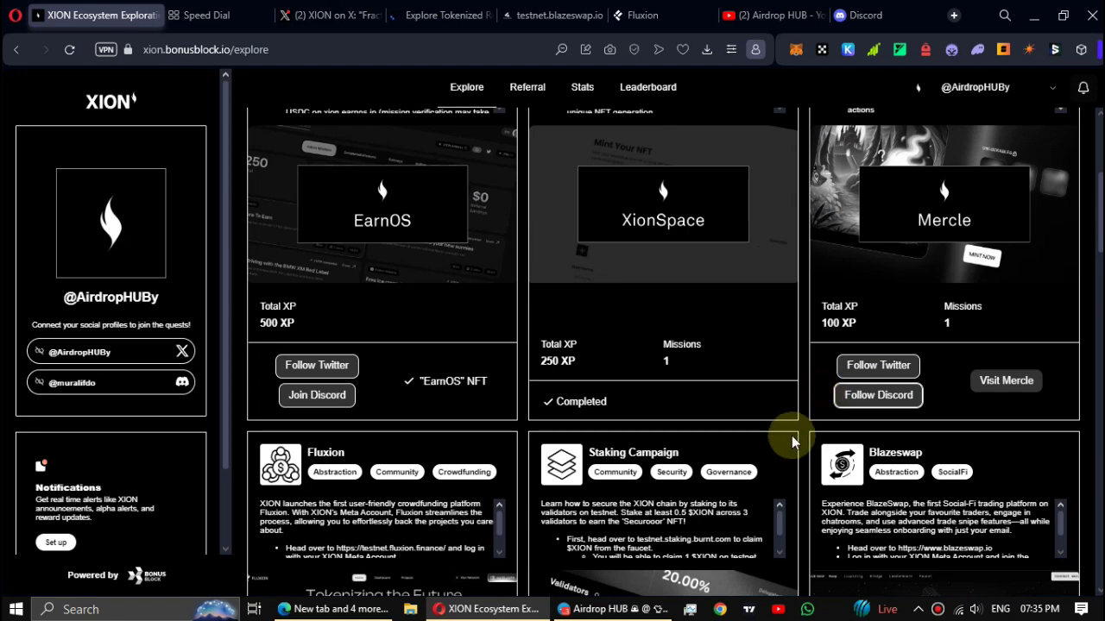
Sign access on Mercle's Proof of Identity page and scroll to the PoC attestations
scroll(796, 449, up, 2)
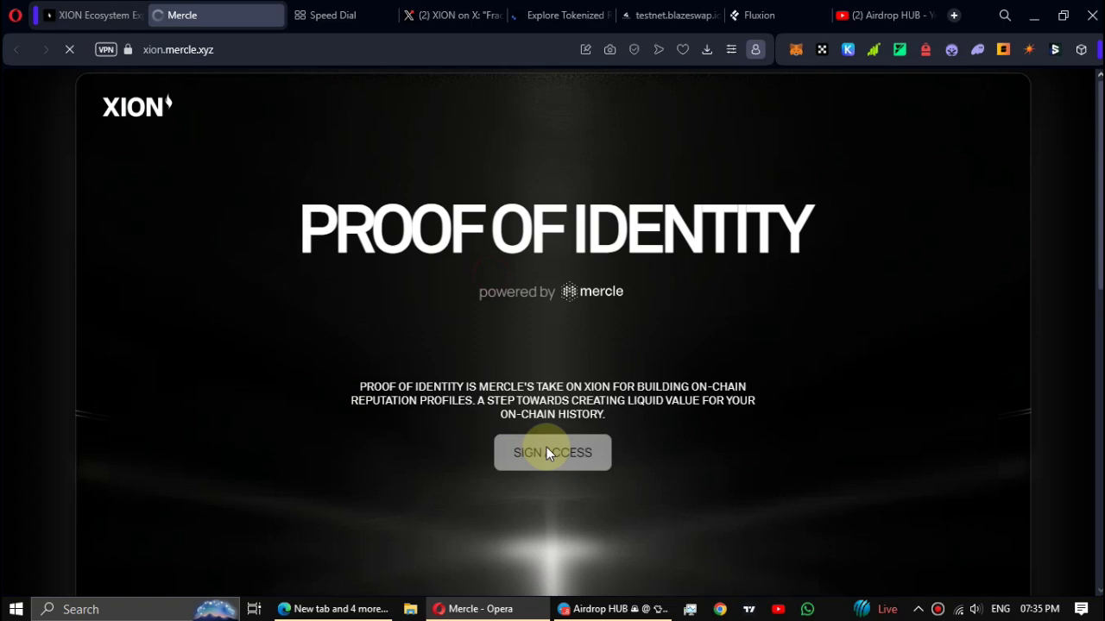
click(547, 461)
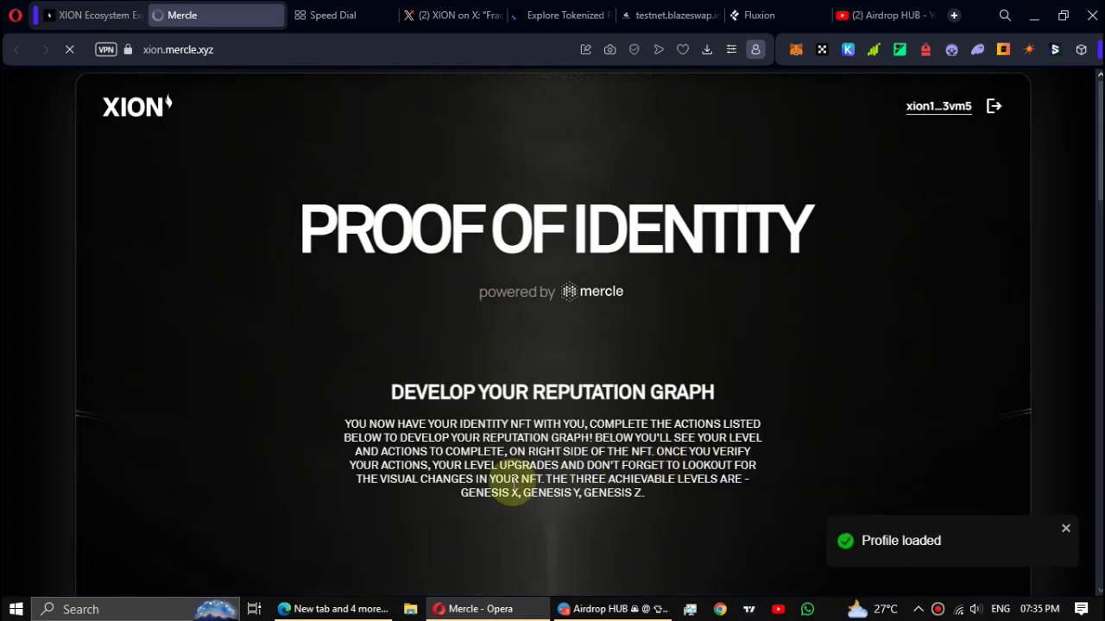
scroll(518, 466, down, 10)
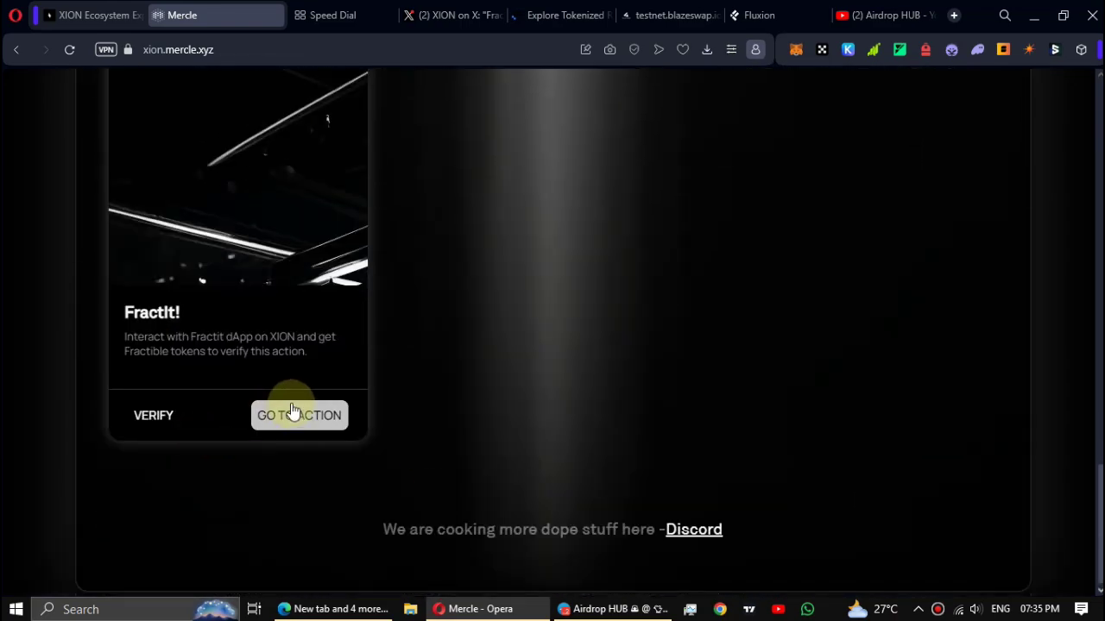
Open the FractIt! task's action, then verify it on the Mercle attestations page
click(295, 416)
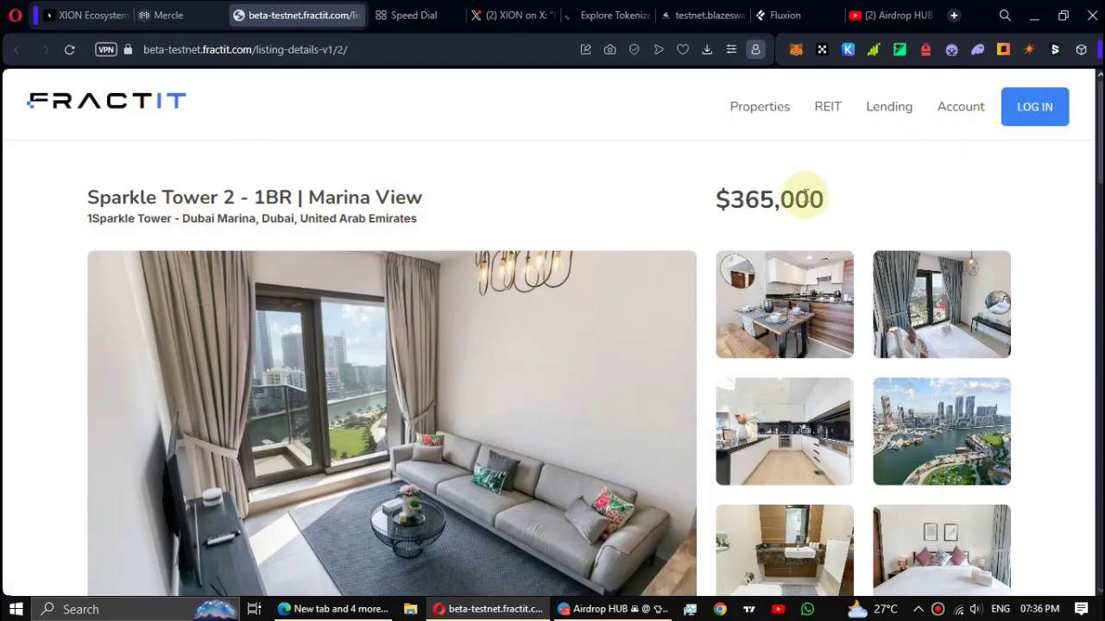
key(ctrl+Tab)
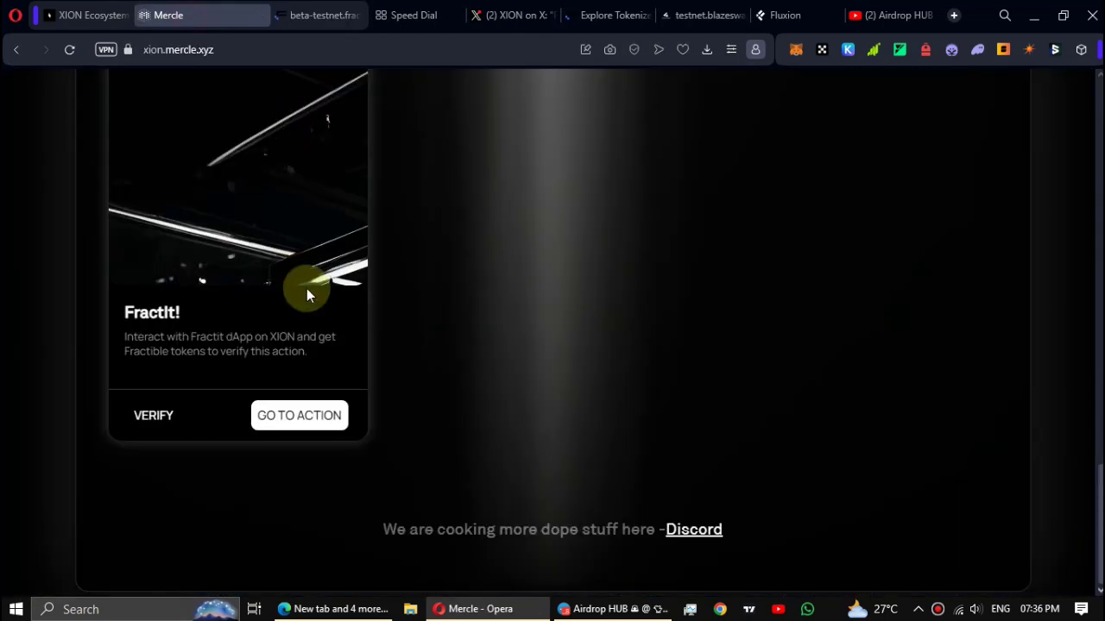
click(154, 417)
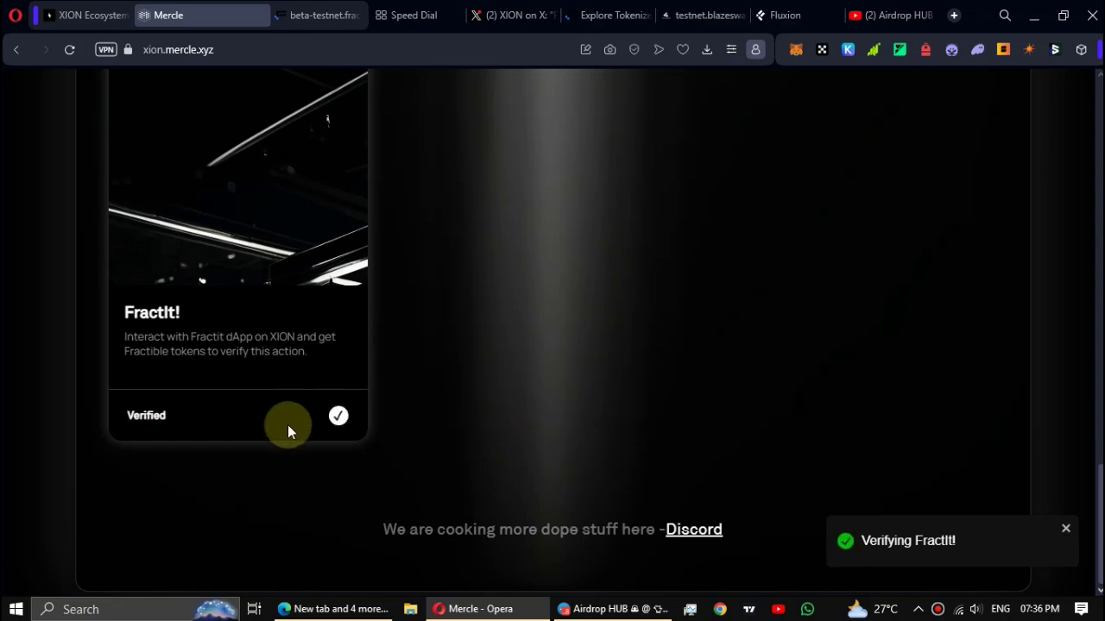
Scroll up to check the profile's Genesis F level card
scroll(363, 465, up, 10)
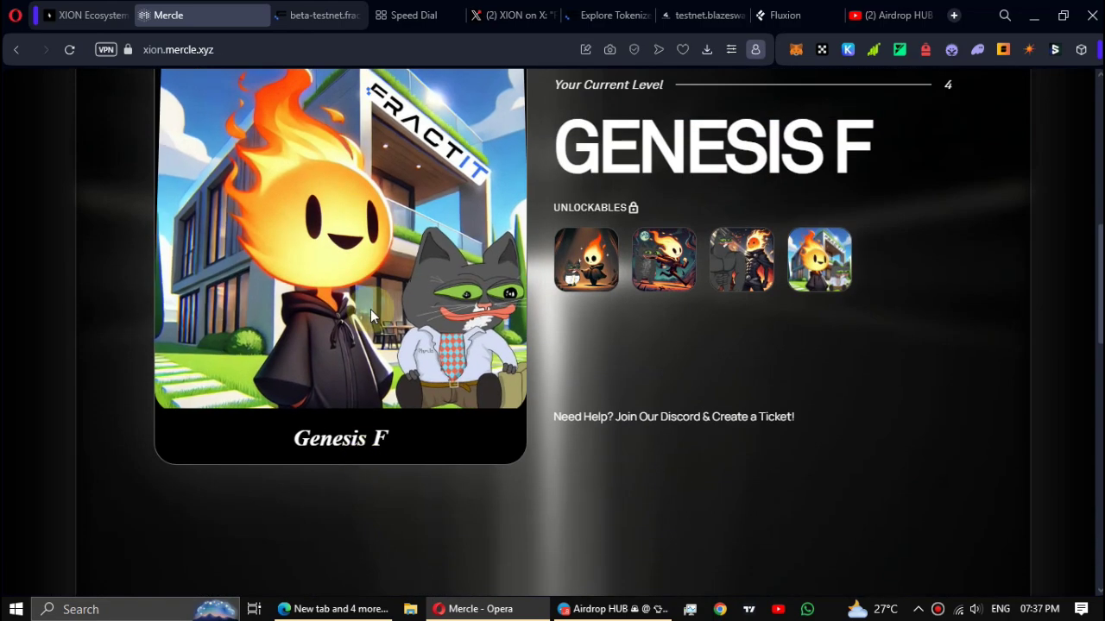
scroll(372, 316, up, 3)
drag(949, 324, 555, 322)
click(607, 335)
scroll(506, 344, down, 2)
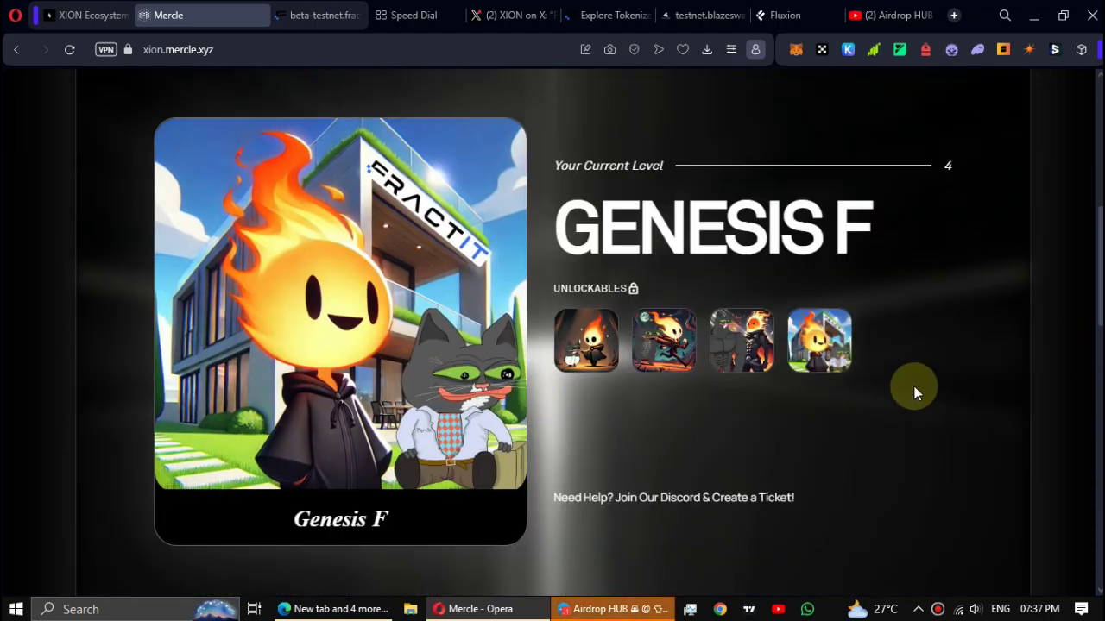
On XION Explore, confirm the Mercle quest card shows Completed and 100 XP
click(99, 14)
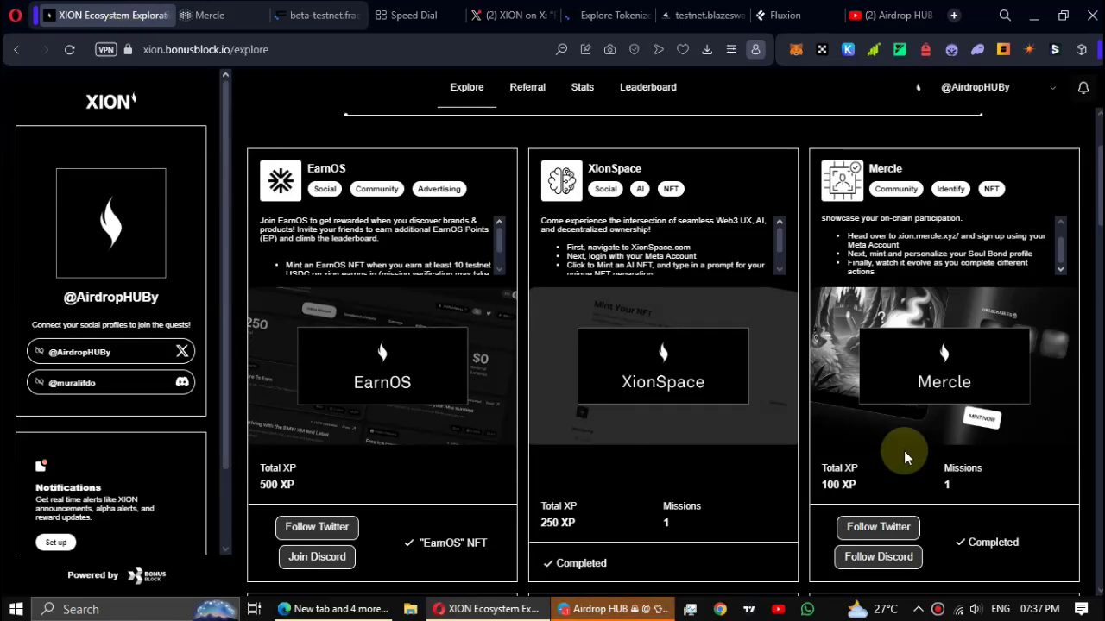
scroll(895, 508, down, 1)
drag(965, 461, 1046, 467)
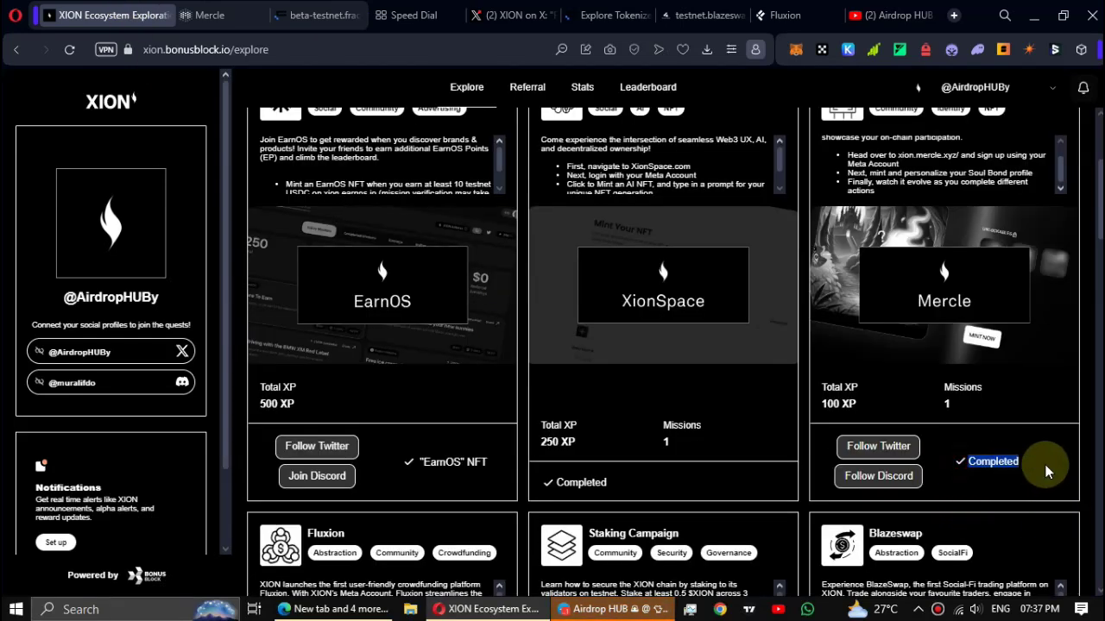
click(967, 461)
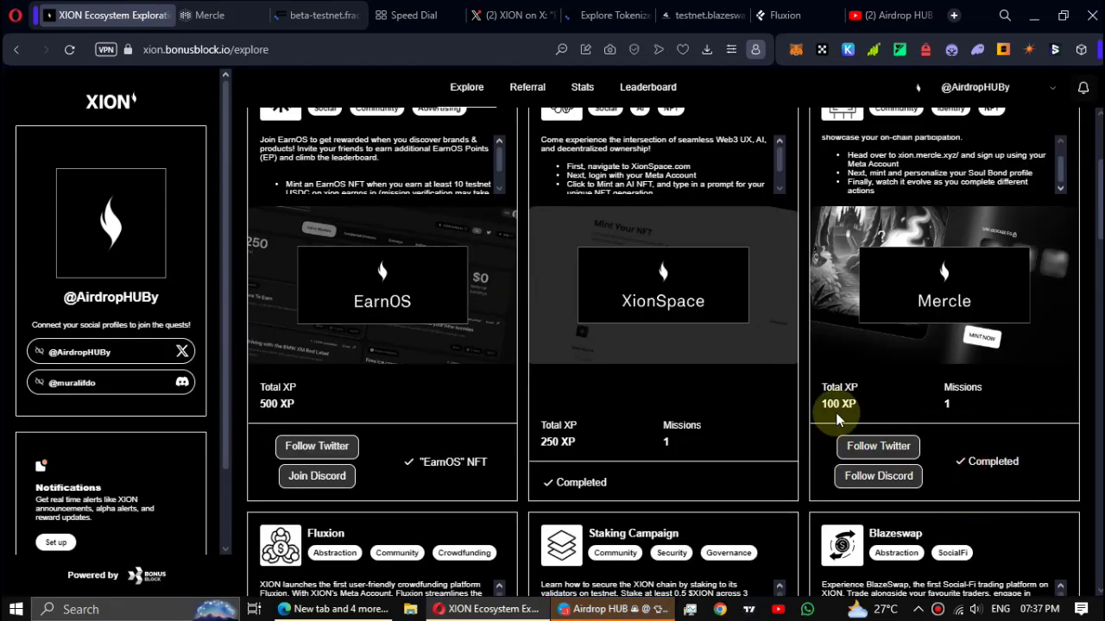
drag(821, 387, 837, 404)
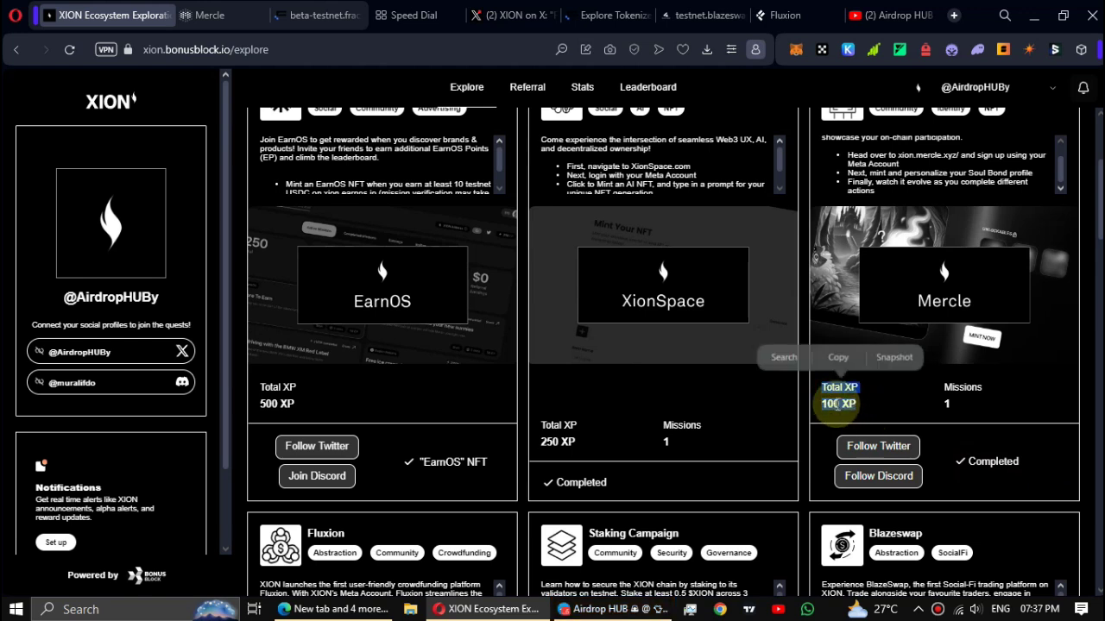
click(867, 412)
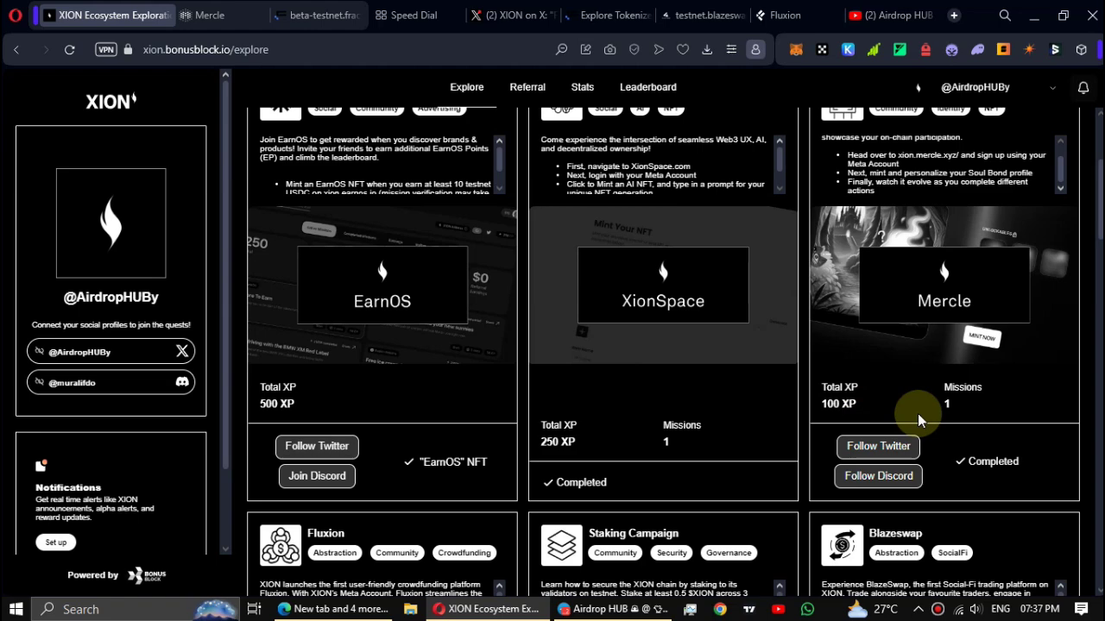
scroll(918, 413, up, 3)
scroll(918, 413, down, 5)
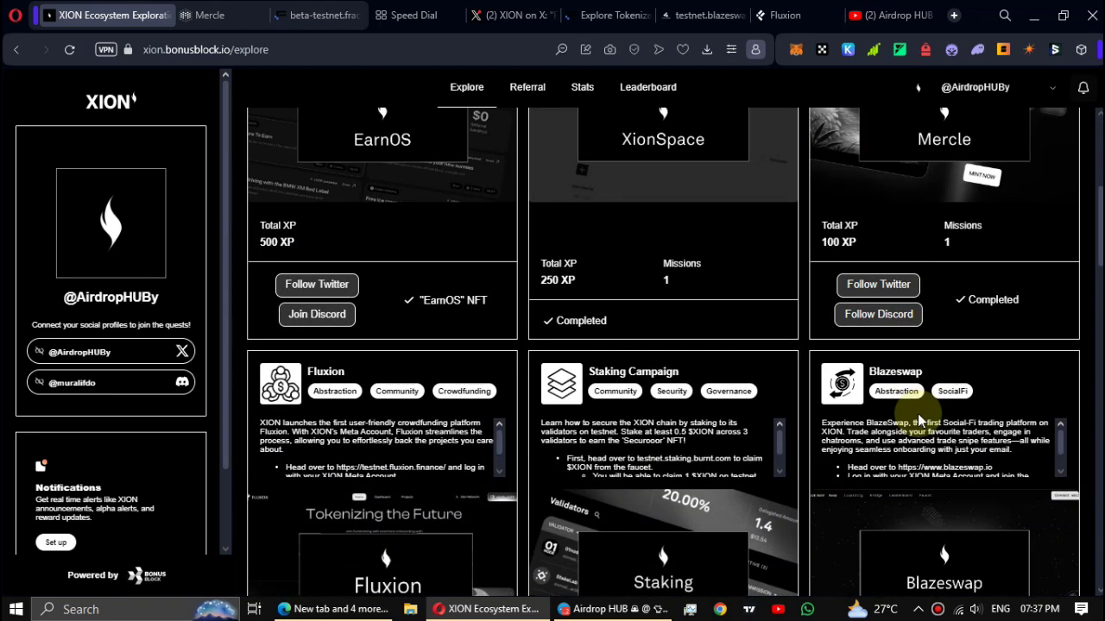
scroll(917, 414, up, 3)
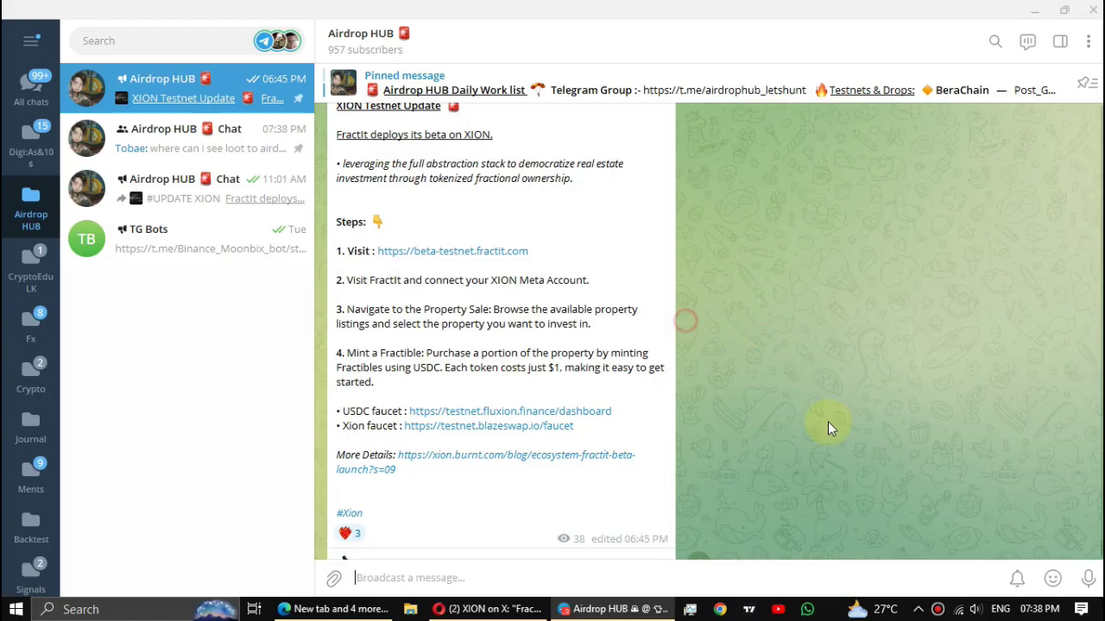
Scroll up in the Airdrop HUB channel to the XION Testnet Update post with the FractIt beta steps
scroll(738, 427, up, 3)
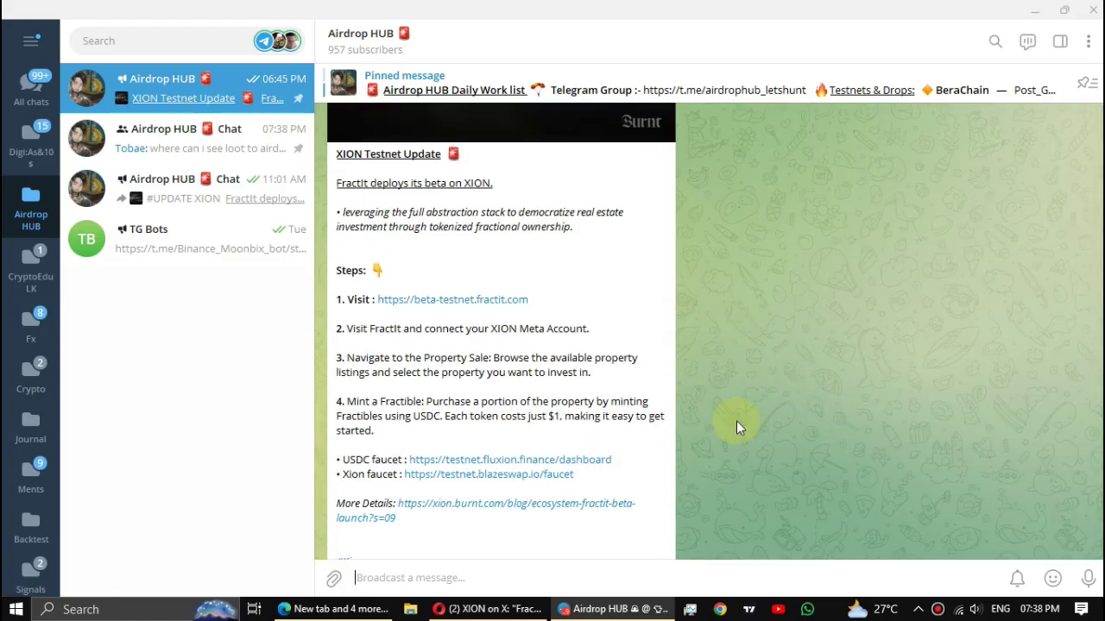